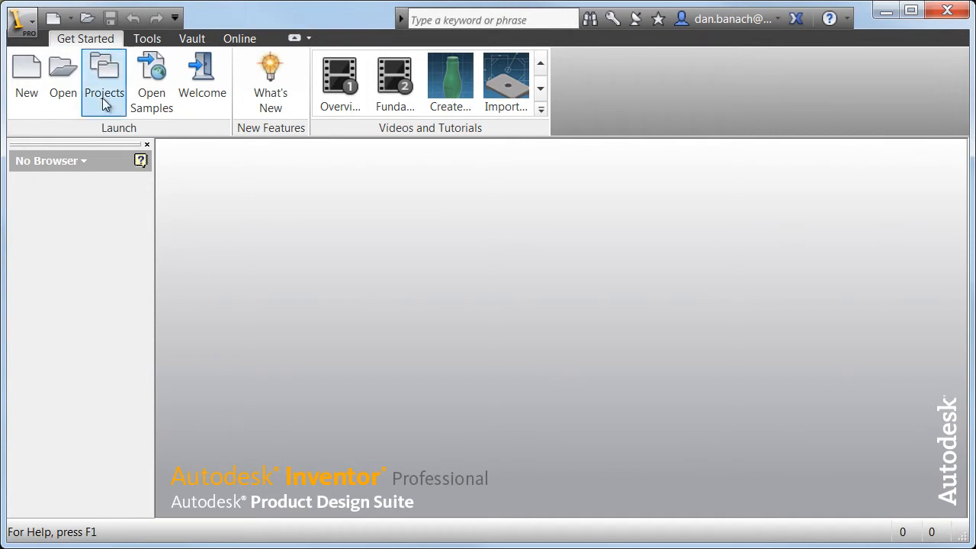
Create a new assembly from the metric Standard (mm).iam template
{"action": "left_click", "coordinate": [53, 19]}
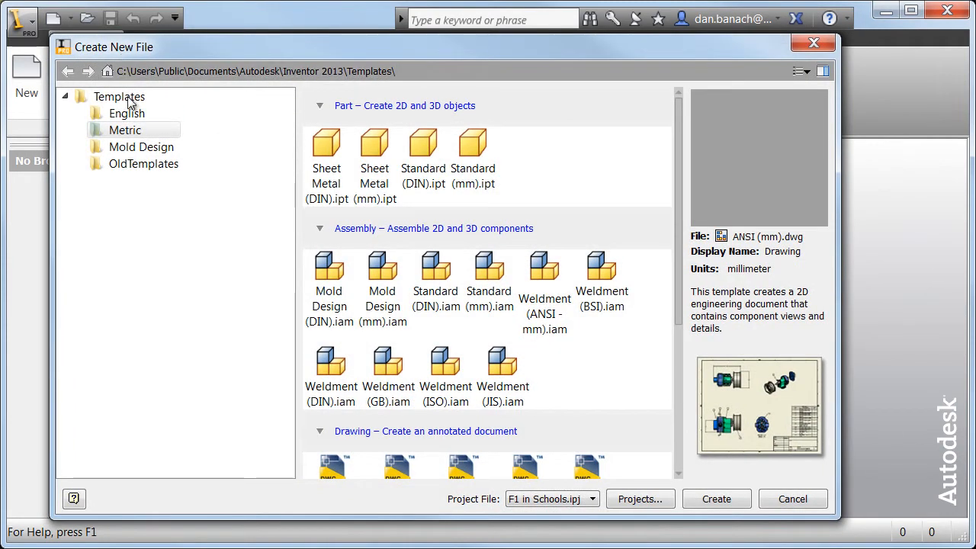
{"action": "left_click", "coordinate": [132, 128]}
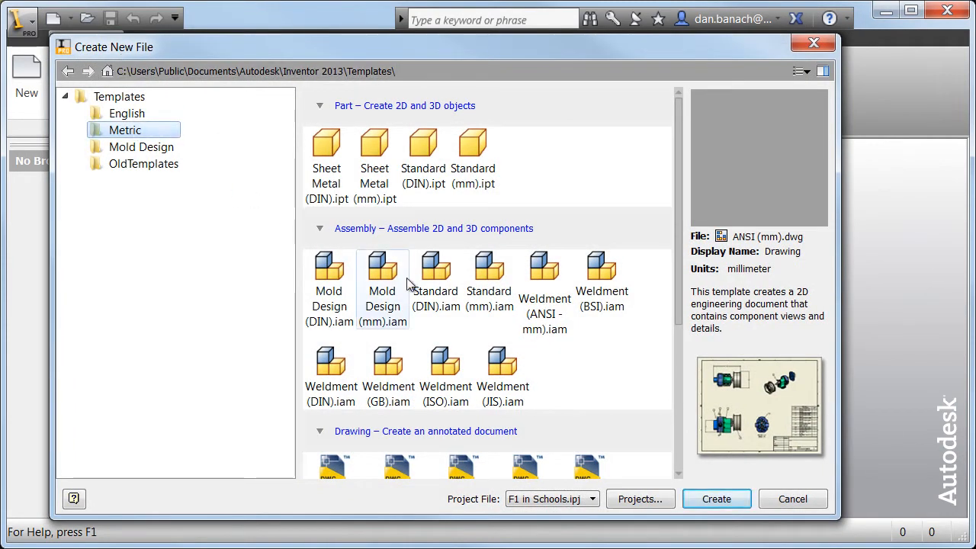
{"action": "double_click", "coordinate": [489, 275]}
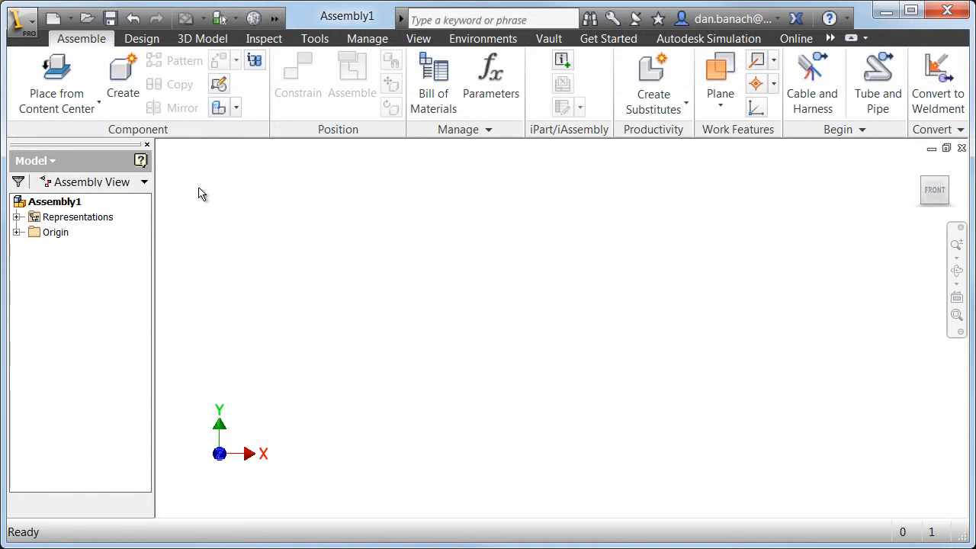
Place a single instance of F1 Car Body Completed.ipt from the workspace as the first component of the assembly
{"action": "left_click", "coordinate": [97, 108]}
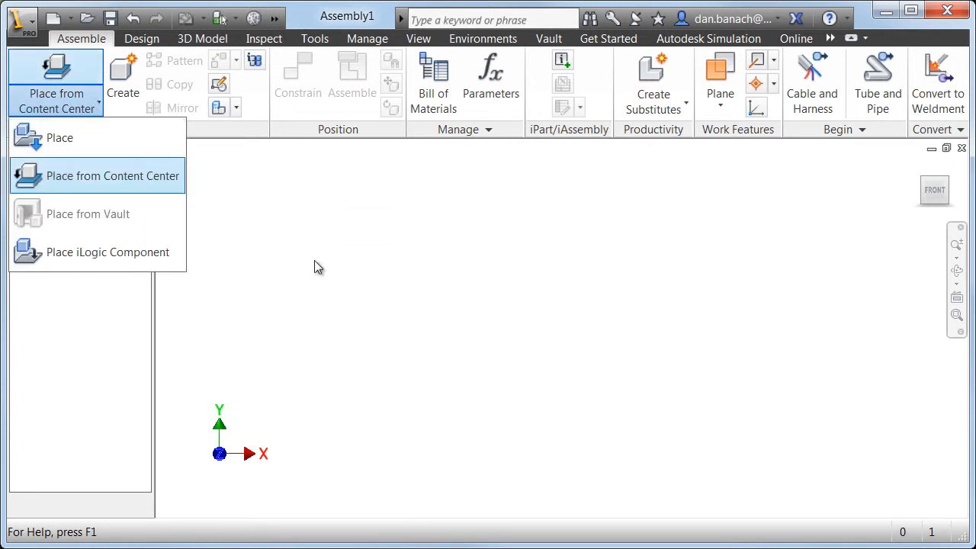
{"action": "left_click", "coordinate": [353, 282]}
{"action": "right_click", "coordinate": [397, 282]}
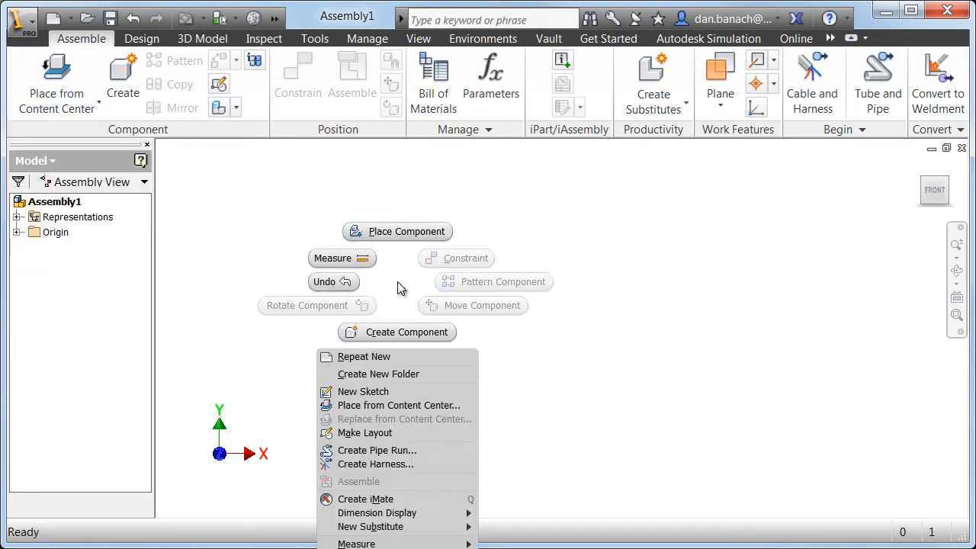
{"action": "left_click", "coordinate": [402, 232]}
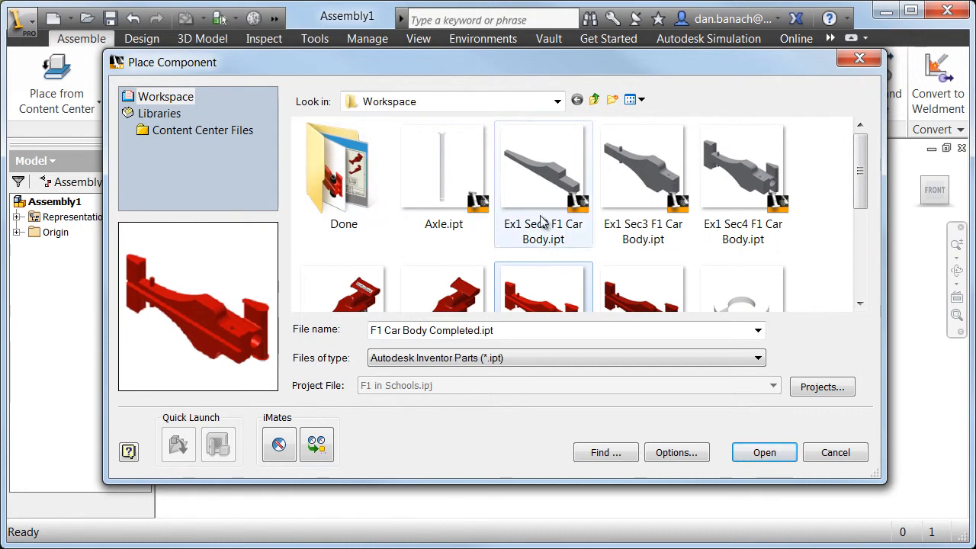
{"action": "left_click", "coordinate": [642, 99]}
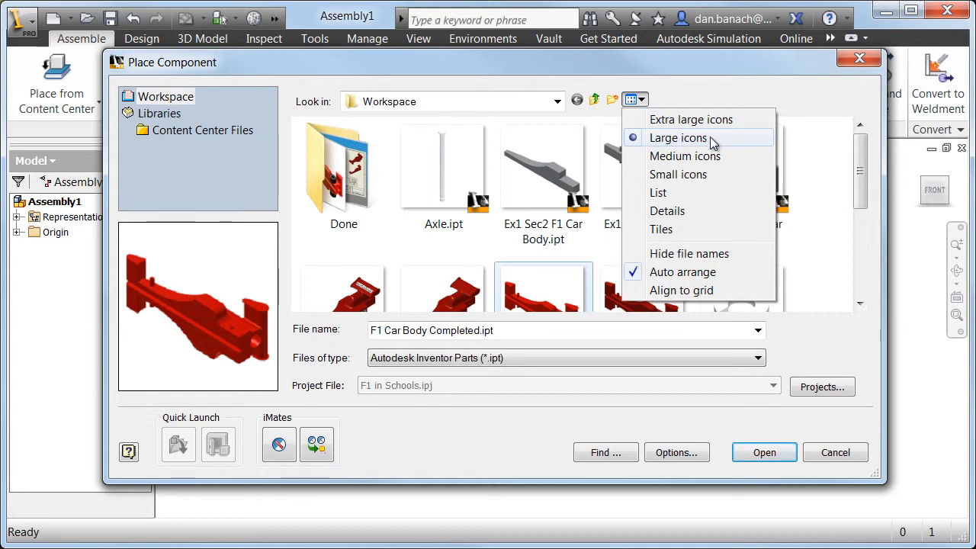
{"action": "left_click", "coordinate": [819, 154]}
{"action": "left_click_drag", "start_coordinate": [860, 180], "coordinate": [848, 237]}
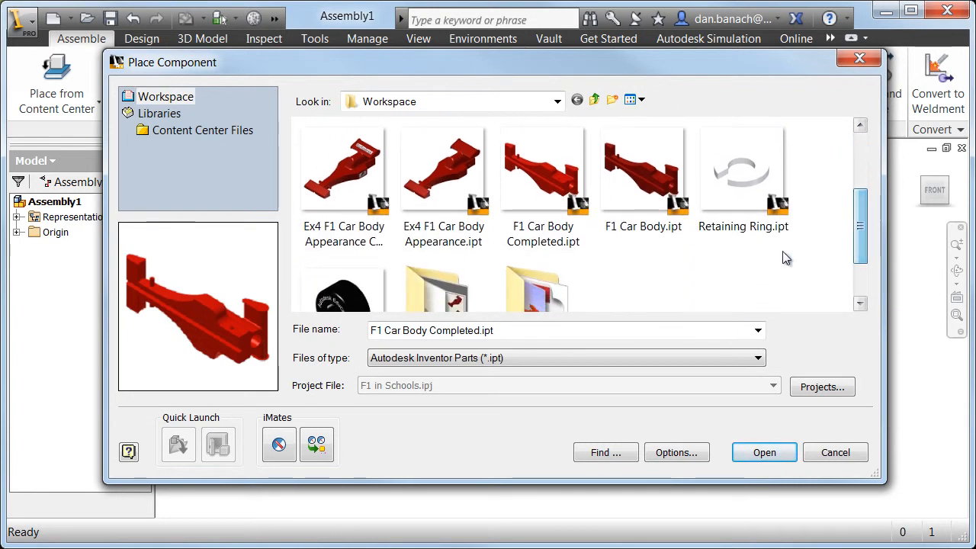
{"action": "left_click", "coordinate": [547, 191]}
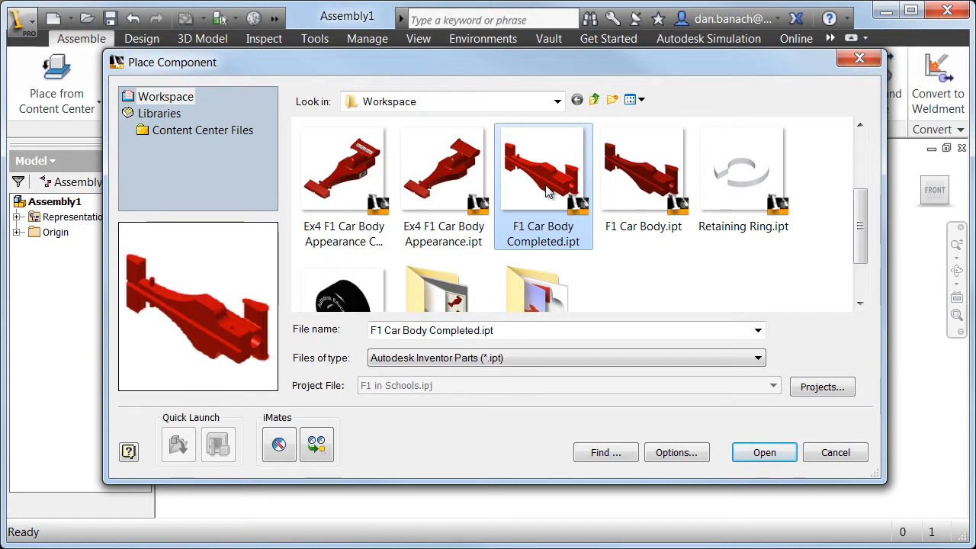
{"action": "double_click", "coordinate": [547, 190]}
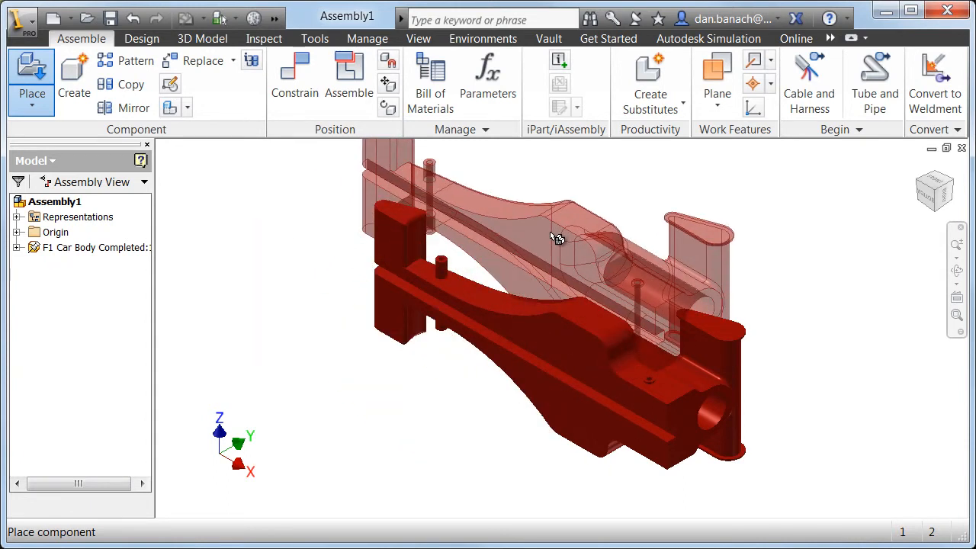
{"action": "key", "text": "Escape"}
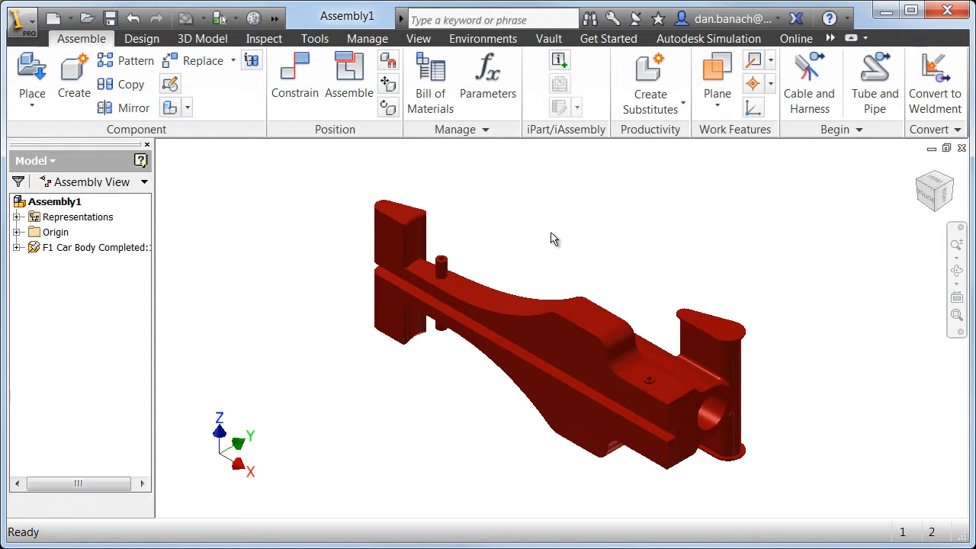
Load Axle.ipt, Retaining Ring.ipt and Wheel.ipt together from the workspace for placement in the assembly
{"action": "key", "text": "p"}
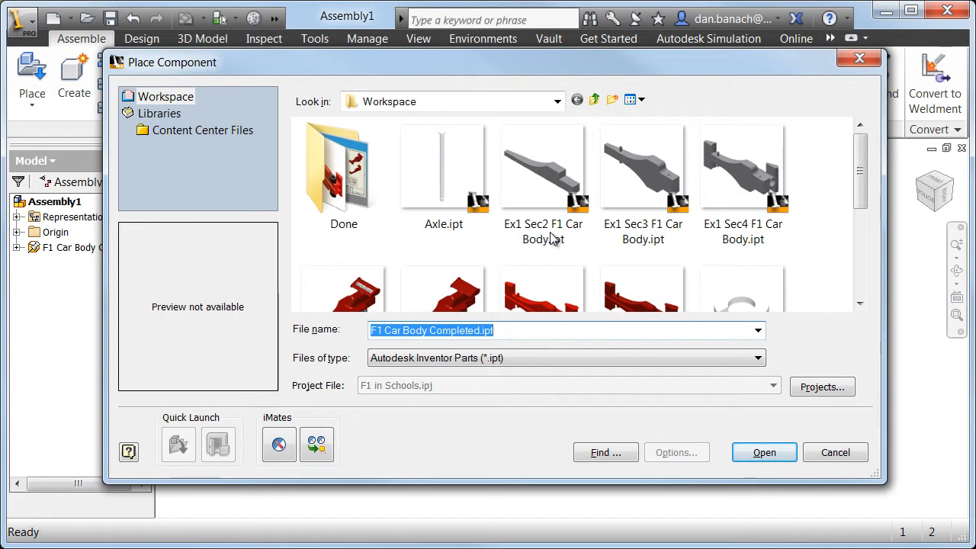
{"action": "left_click", "coordinate": [453, 166]}
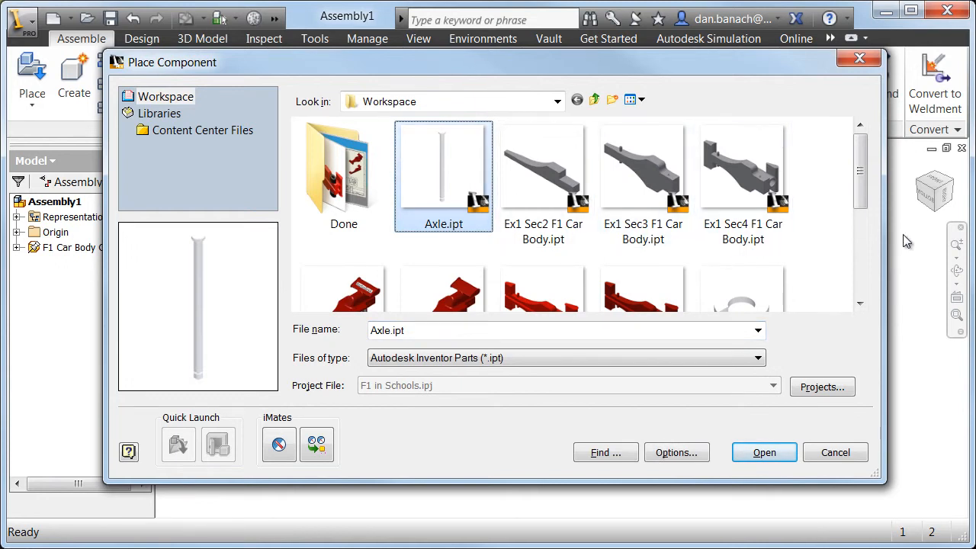
{"action": "left_click_drag", "start_coordinate": [862, 174], "coordinate": [861, 258]}
{"action": "left_click", "coordinate": [733, 174], "text": "ctrl"}
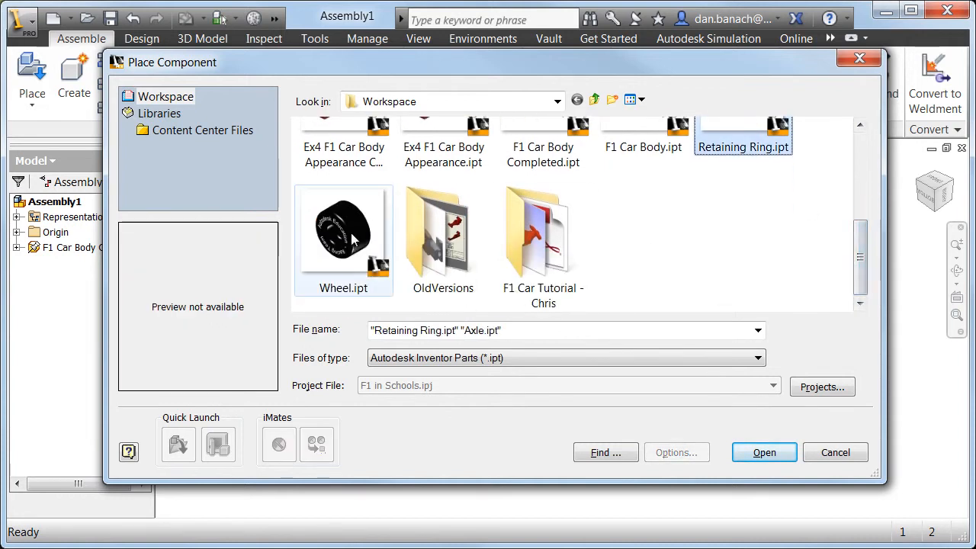
{"action": "left_click", "coordinate": [352, 248], "text": "ctrl"}
{"action": "left_click_drag", "start_coordinate": [862, 259], "coordinate": [861, 169]}
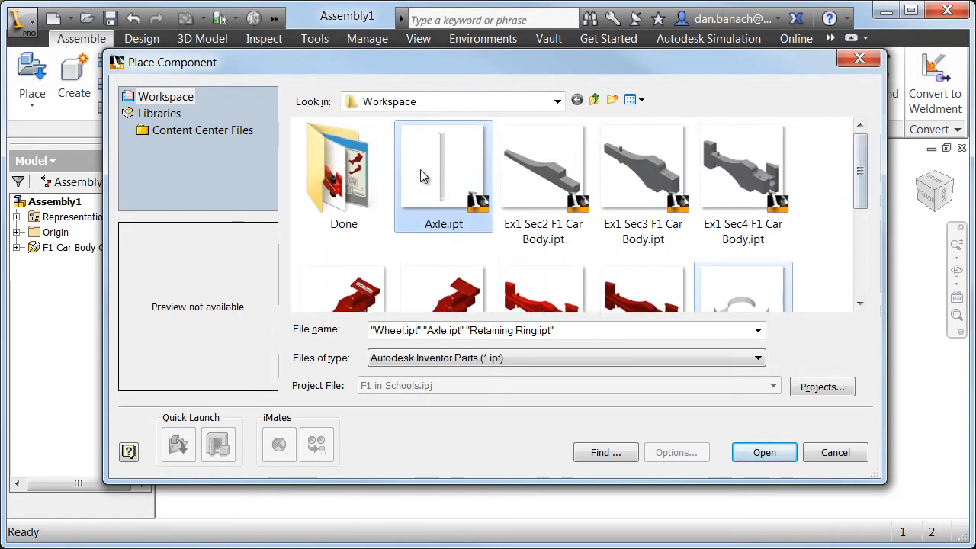
{"action": "left_click", "coordinate": [762, 453]}
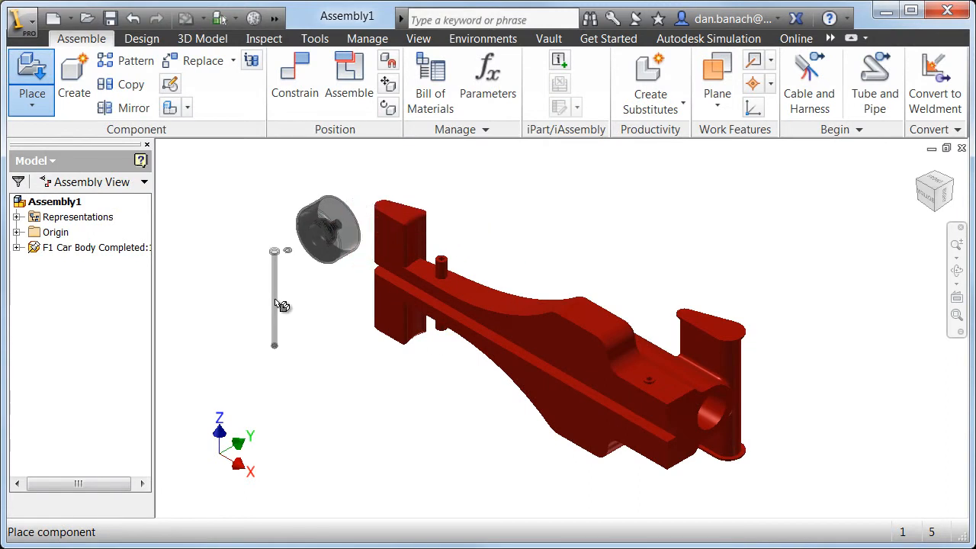
Place two sets of the axle, retaining ring and wheel, one beside each end of the car body
{"action": "left_click", "coordinate": [283, 305]}
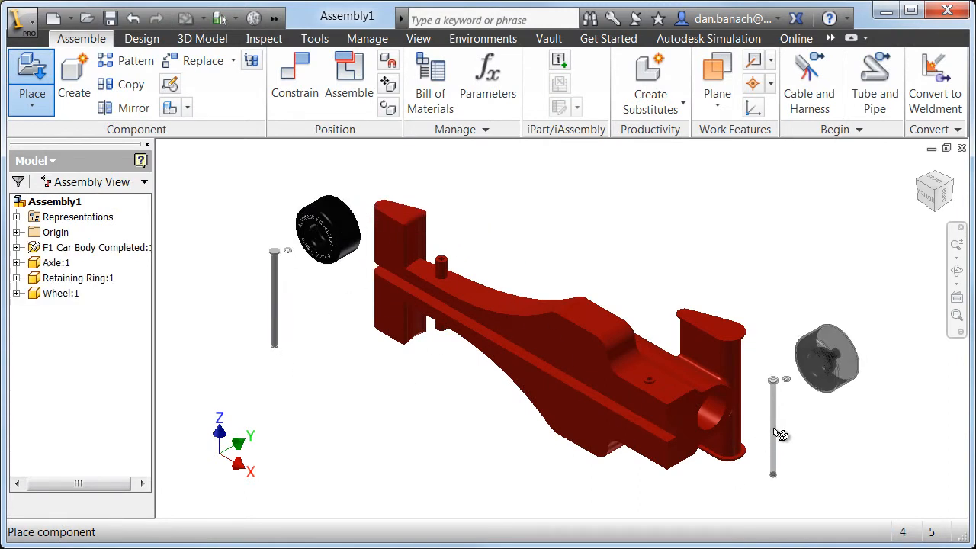
{"action": "left_click", "coordinate": [776, 432]}
{"action": "right_click", "coordinate": [736, 283]}
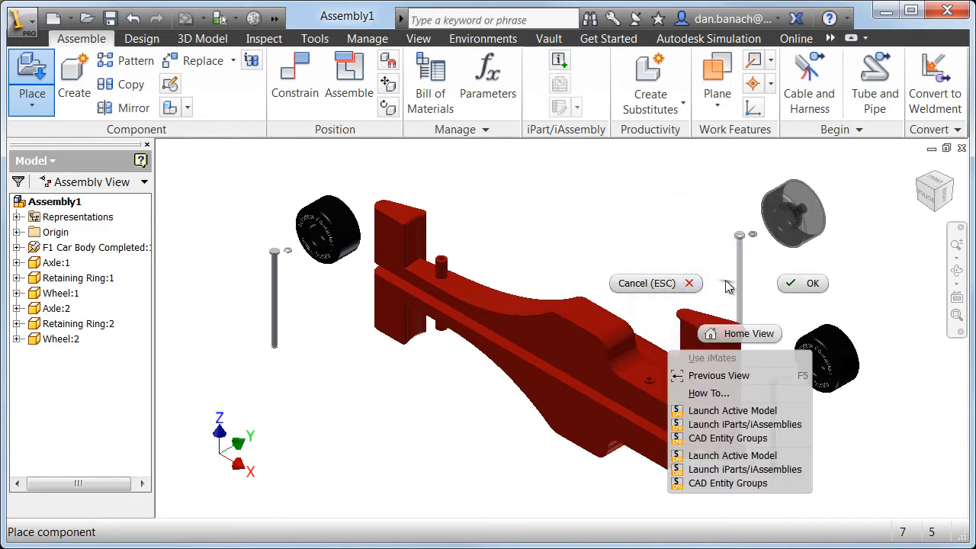
{"action": "left_click", "coordinate": [779, 287]}
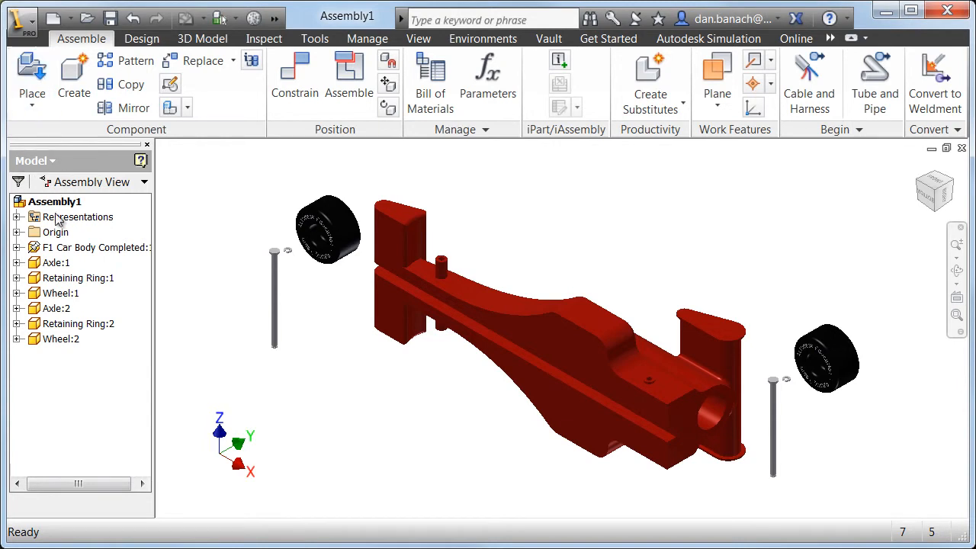
Add two more wheel instances, one below the existing wheel at each end of the car body
{"action": "left_click_drag", "start_coordinate": [38, 292], "coordinate": [326, 319]}
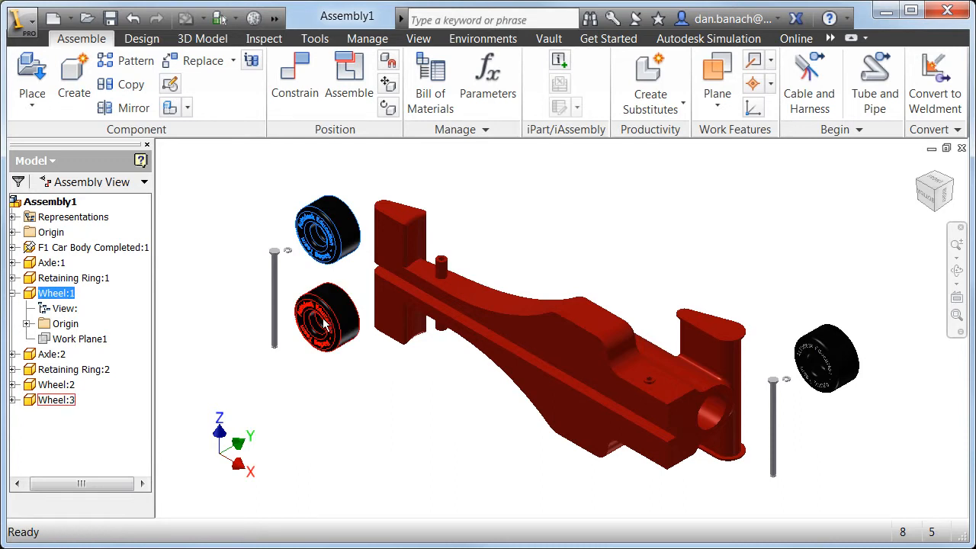
{"action": "left_click_drag", "start_coordinate": [36, 391], "coordinate": [822, 450]}
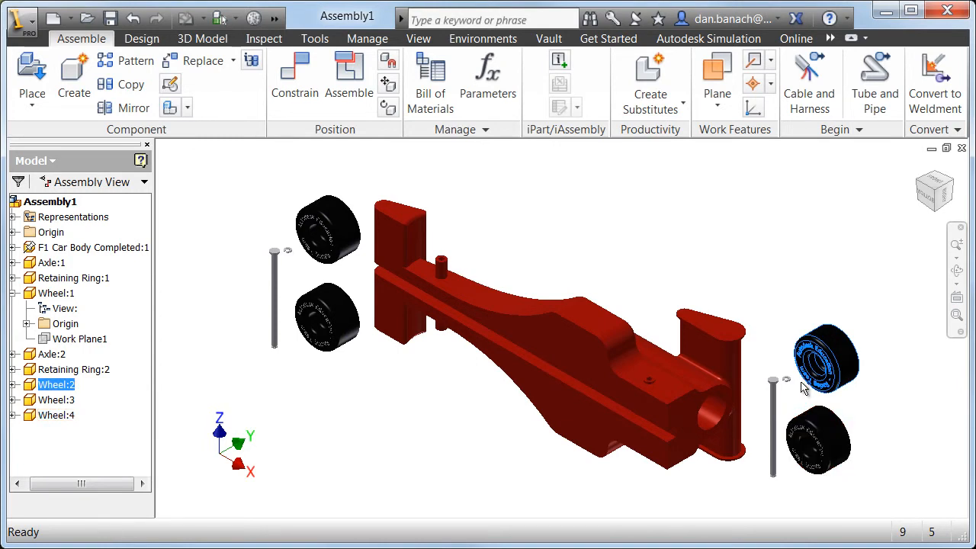
{"action": "left_click", "coordinate": [760, 276]}
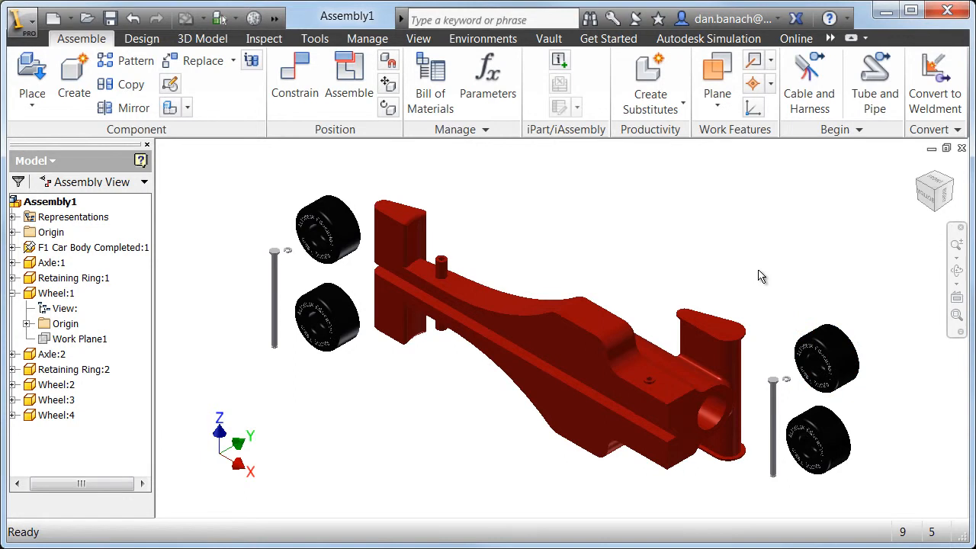
Test whether the car body can be moved and check its Grounded setting
{"action": "left_click", "coordinate": [561, 338]}
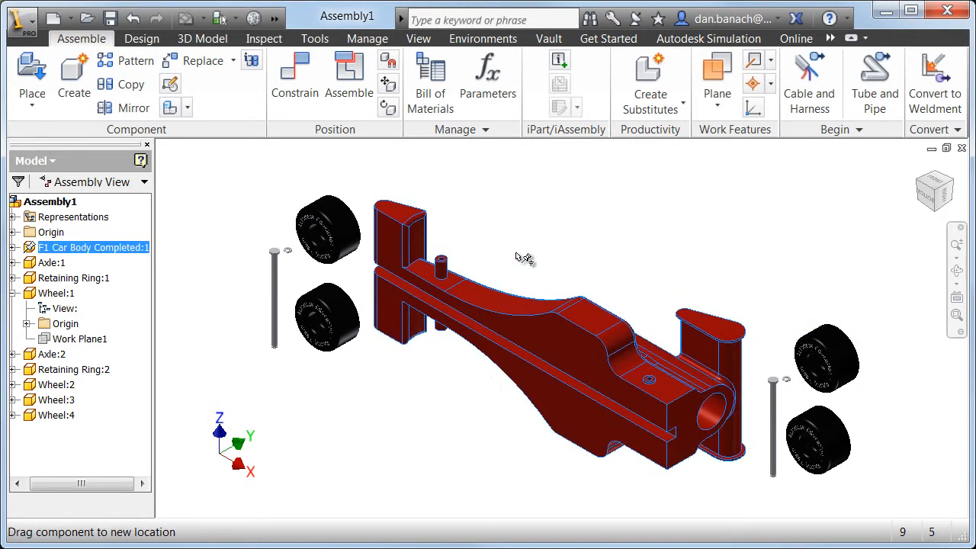
{"action": "left_click", "coordinate": [476, 261]}
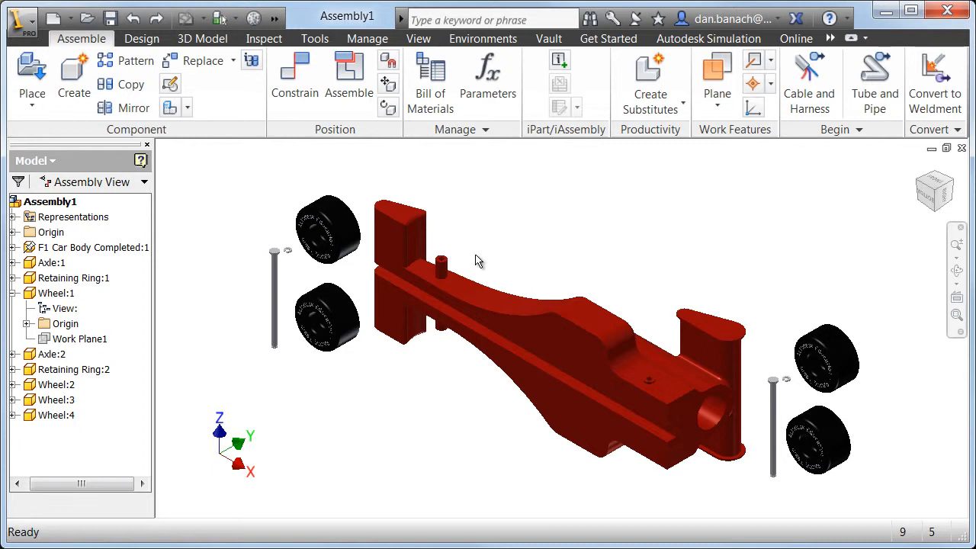
{"action": "right_click", "coordinate": [419, 212]}
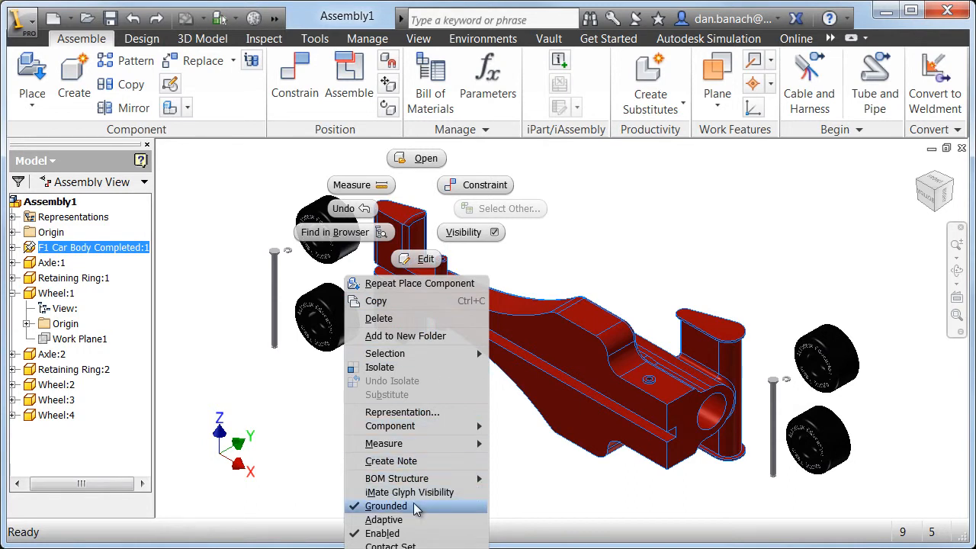
{"action": "left_click", "coordinate": [501, 444]}
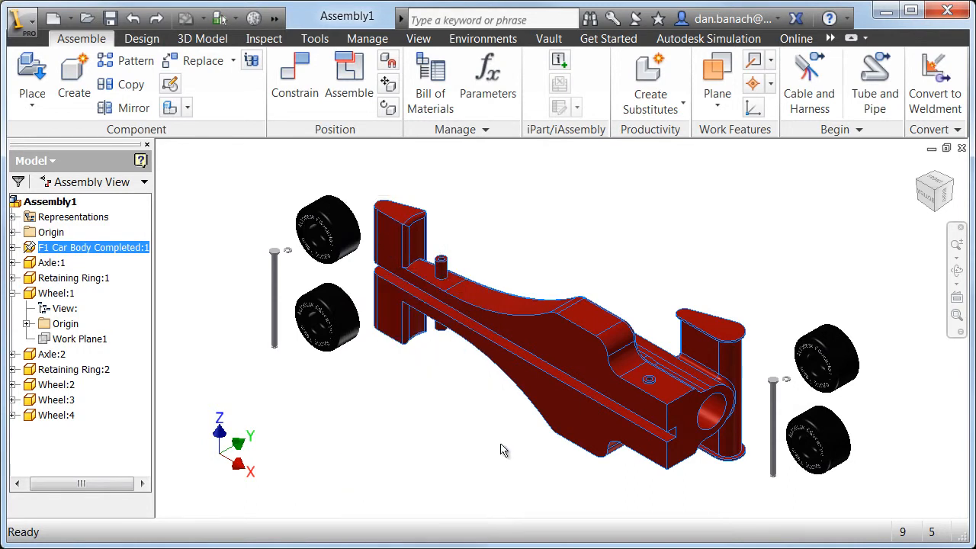
Reorient the assembly to an isometric view with the Y axis pointing up and deselect the car body
{"action": "key", "text": "F4"}
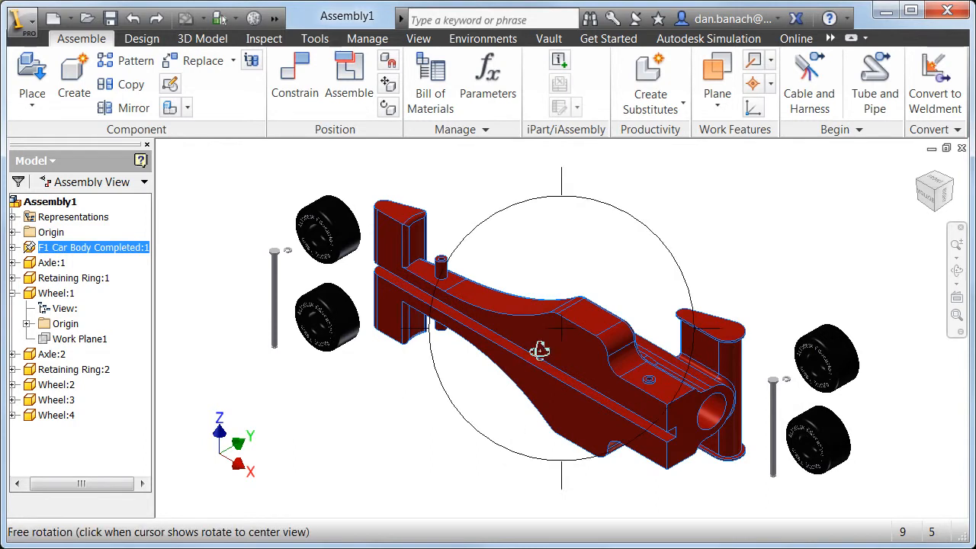
{"action": "left_click_drag", "start_coordinate": [566, 259], "coordinate": [778, 245]}
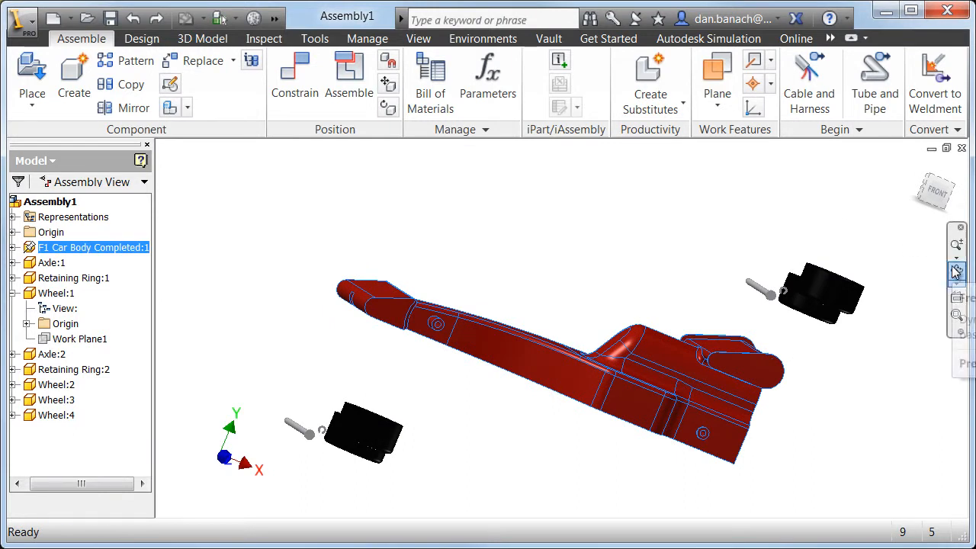
{"action": "left_click", "coordinate": [931, 186]}
{"action": "left_click", "coordinate": [959, 188]}
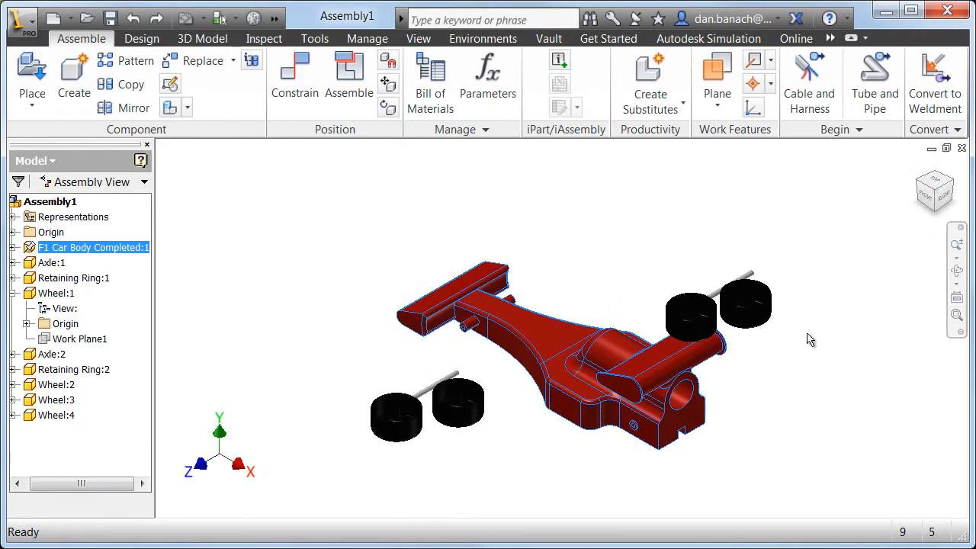
{"action": "left_click", "coordinate": [775, 407]}
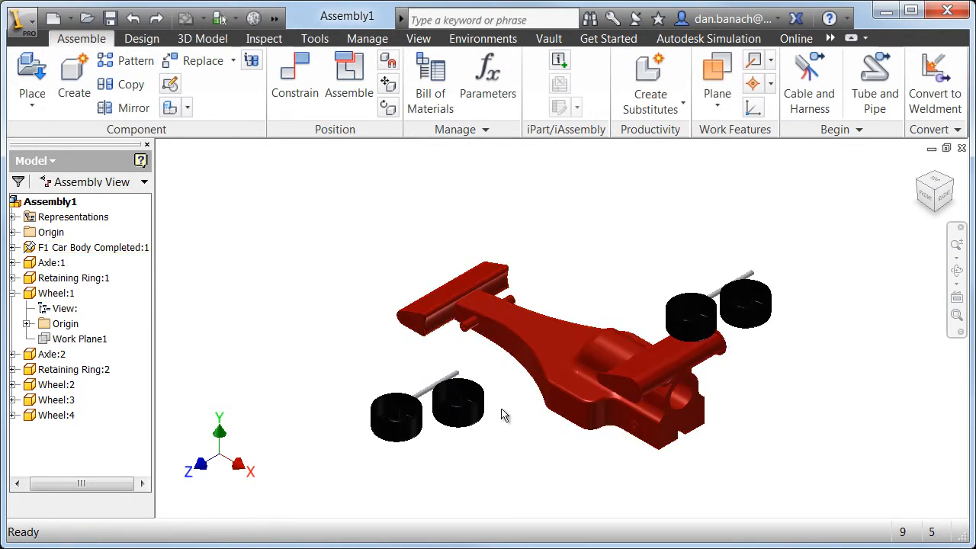
Move the copied wheel at the narrow end of the car body closer to the nearby axle boss
{"action": "left_click", "coordinate": [467, 390]}
{"action": "left_click_drag", "start_coordinate": [466, 390], "coordinate": [474, 367]}
{"action": "scroll", "coordinate": [474, 367], "scroll_direction": "down", "scroll_amount": 5}
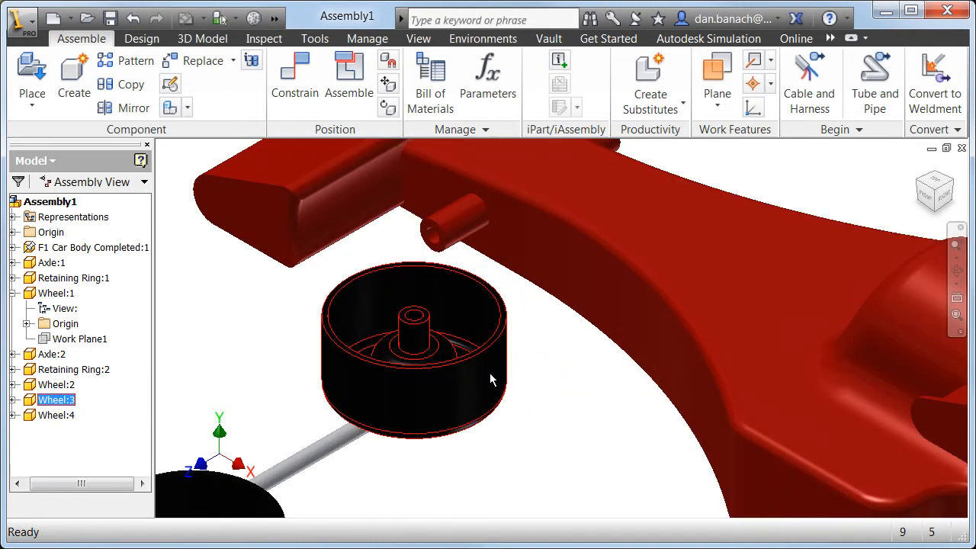
{"action": "left_click", "coordinate": [546, 397]}
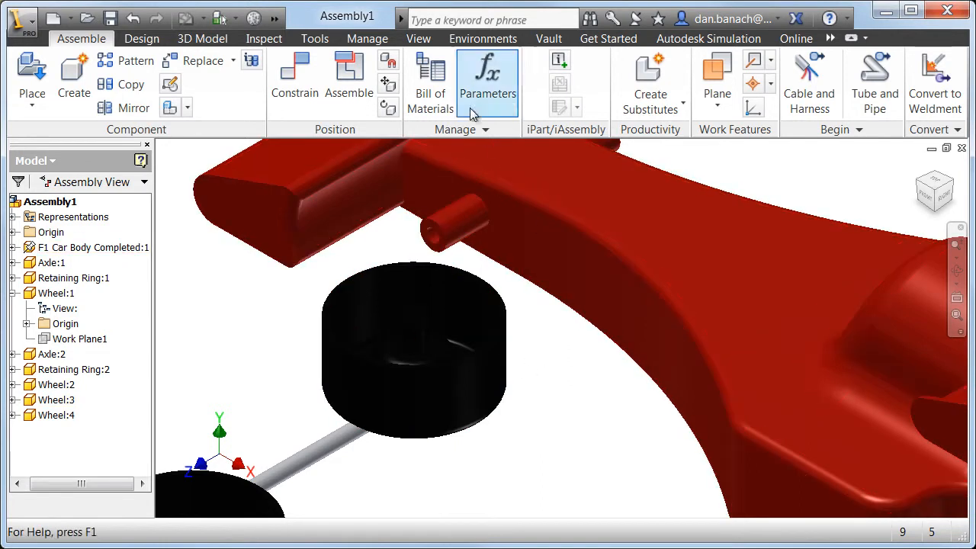
Edit the Two Lights lighting style: raise Light 1 to its highest vertical position, increase the overall standard-light brightness, and save the edits
{"action": "left_click", "coordinate": [422, 42]}
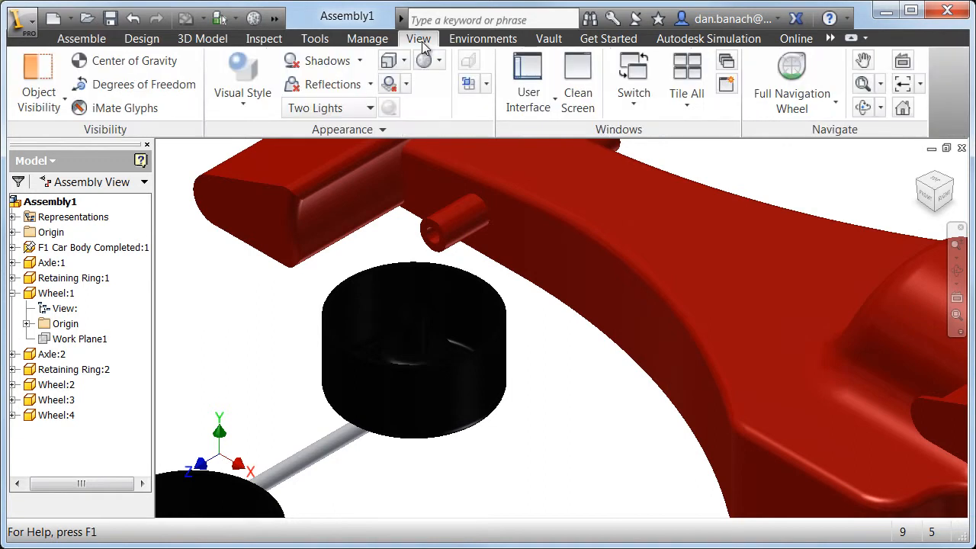
{"action": "left_click", "coordinate": [370, 107]}
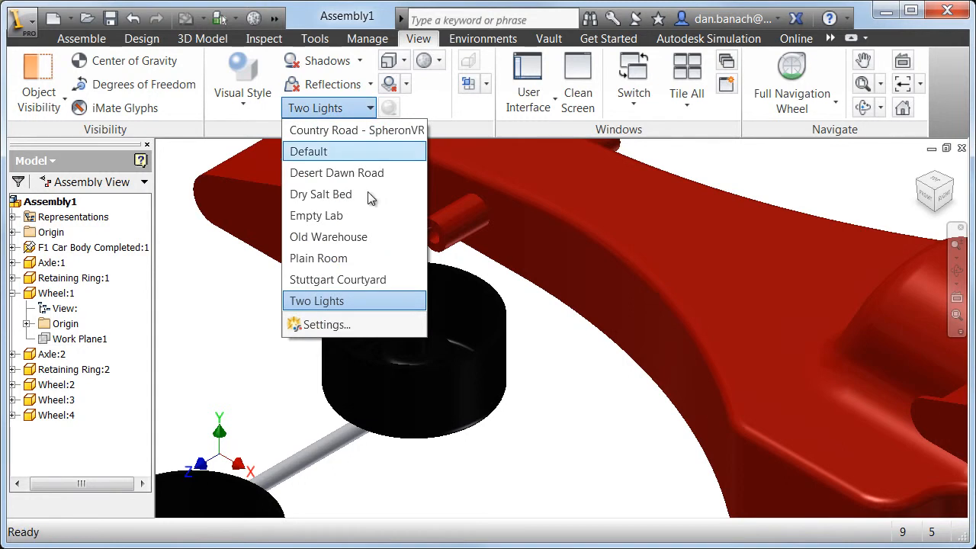
{"action": "left_click", "coordinate": [333, 325]}
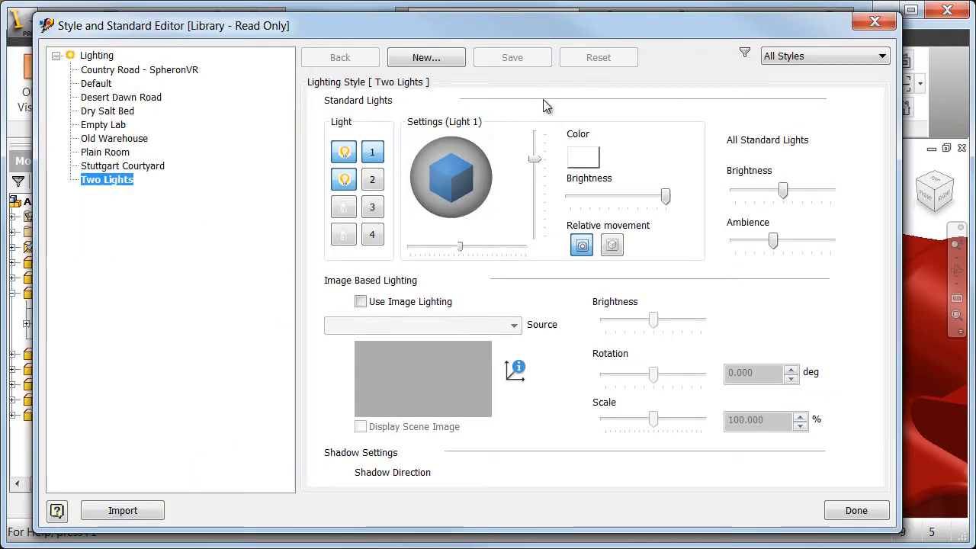
{"action": "left_click_drag", "start_coordinate": [536, 160], "coordinate": [536, 134]}
{"action": "left_click_drag", "start_coordinate": [557, 28], "coordinate": [515, 236]}
{"action": "left_click_drag", "start_coordinate": [703, 396], "coordinate": [718, 403]}
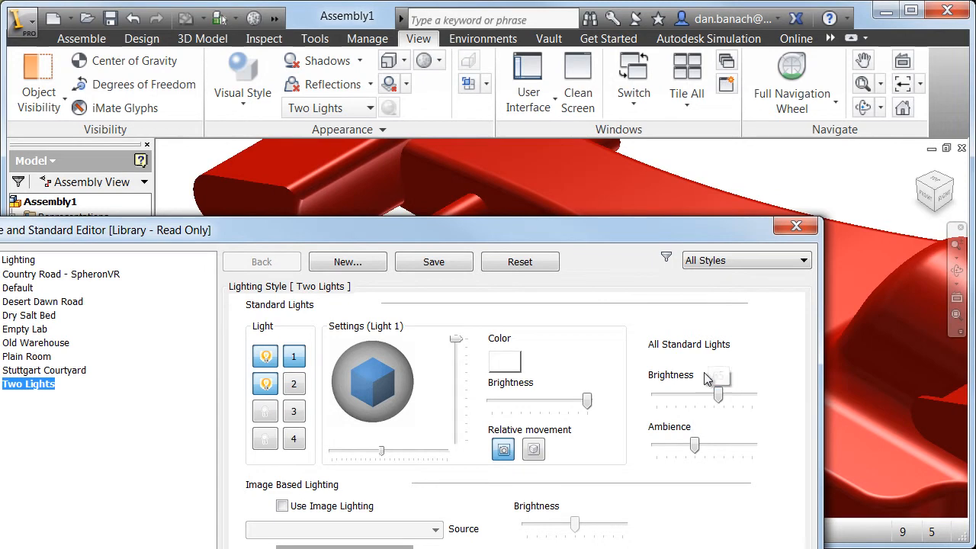
{"action": "left_click_drag", "start_coordinate": [669, 223], "coordinate": [713, 30]}
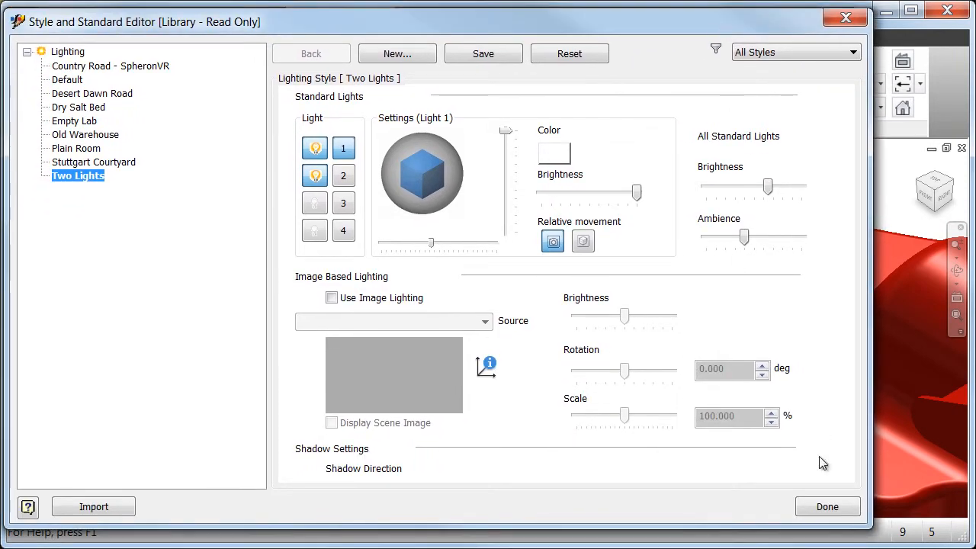
{"action": "left_click", "coordinate": [827, 507]}
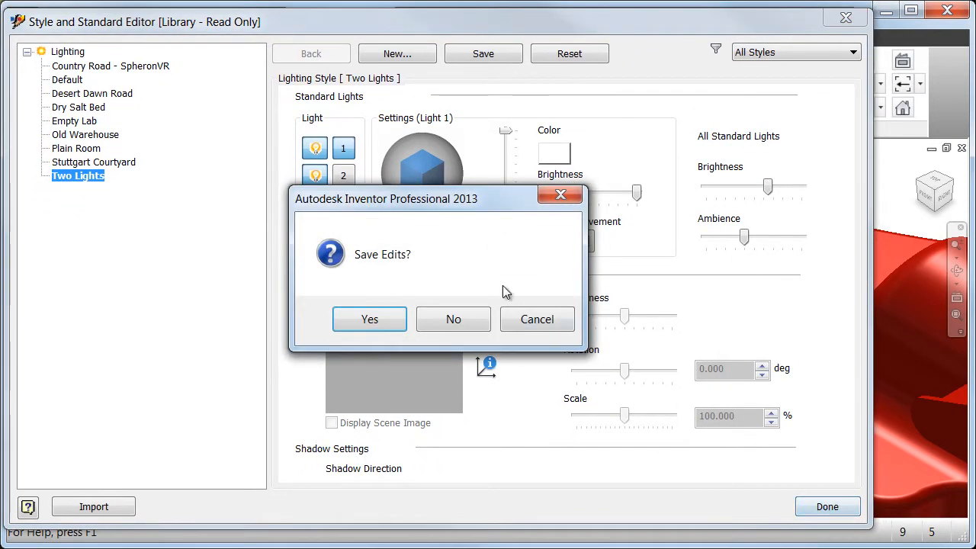
{"action": "left_click", "coordinate": [389, 322]}
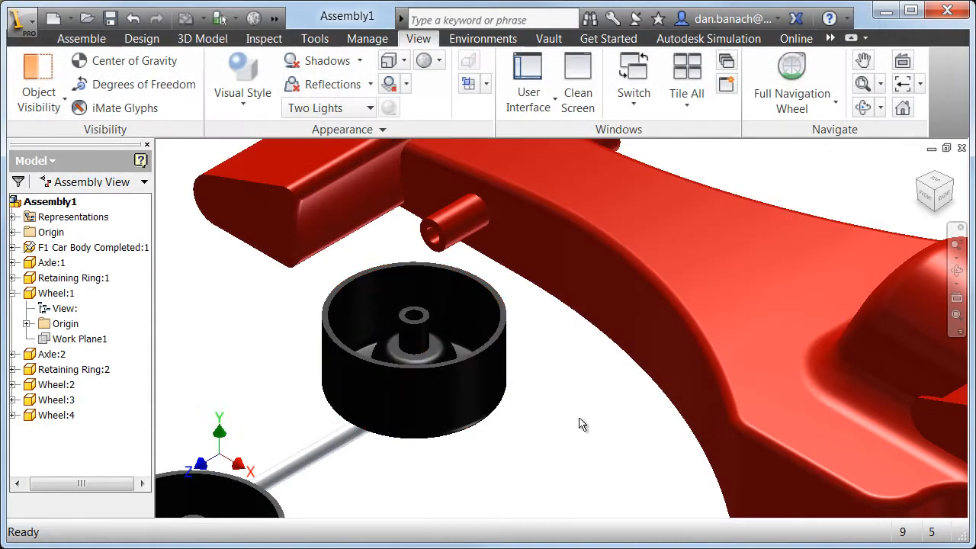
Apply a Mate constraint with 0 mm offset between the front axle boss's end face and the nearby wheel's hub end face
{"action": "right_click", "coordinate": [531, 398]}
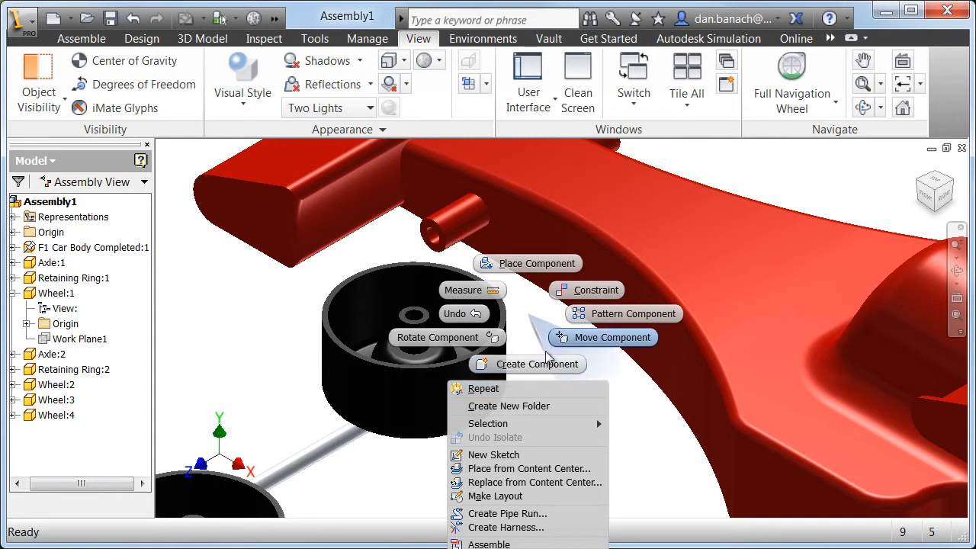
{"action": "left_click", "coordinate": [572, 296]}
{"action": "left_click_drag", "start_coordinate": [427, 19], "coordinate": [249, 81]}
{"action": "scroll", "coordinate": [393, 252], "scroll_direction": "up", "scroll_amount": 3}
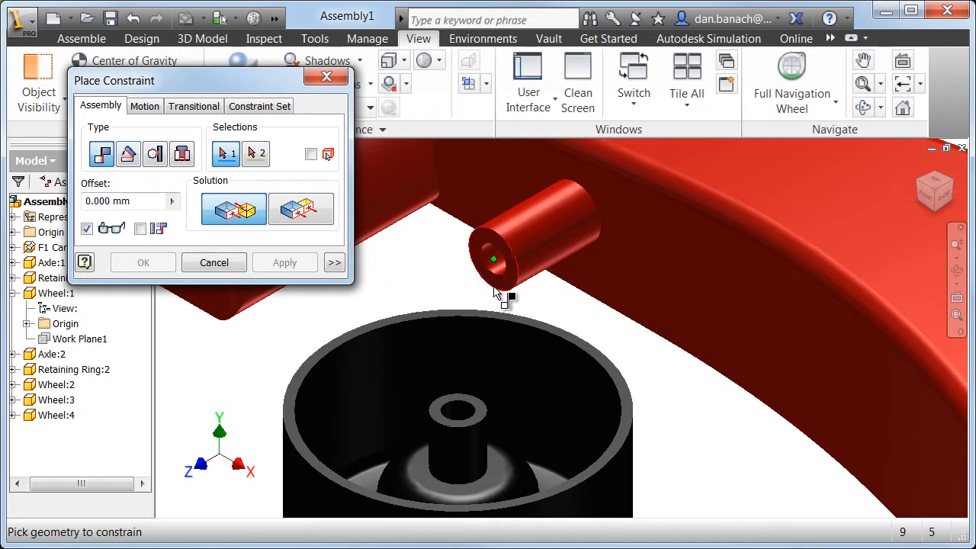
{"action": "left_click", "coordinate": [505, 287]}
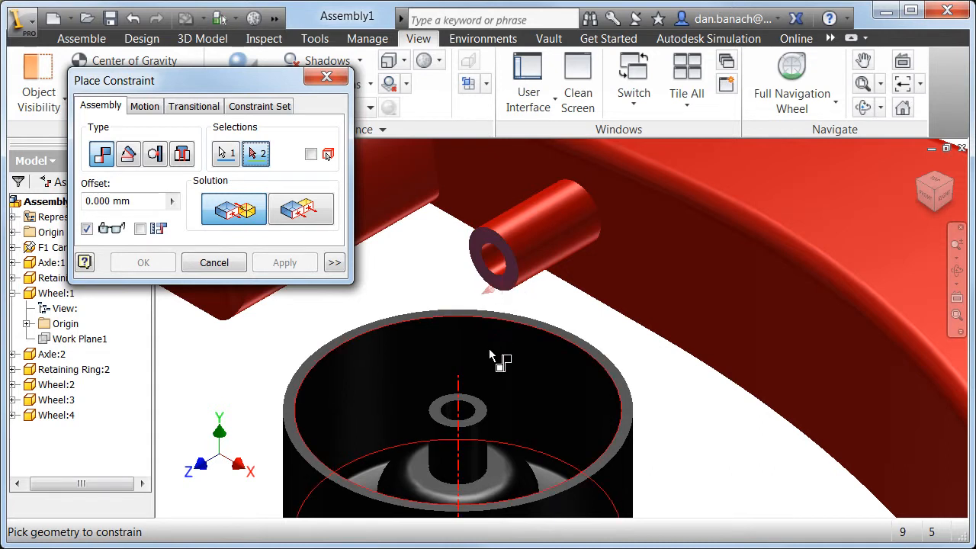
{"action": "left_click", "coordinate": [482, 410]}
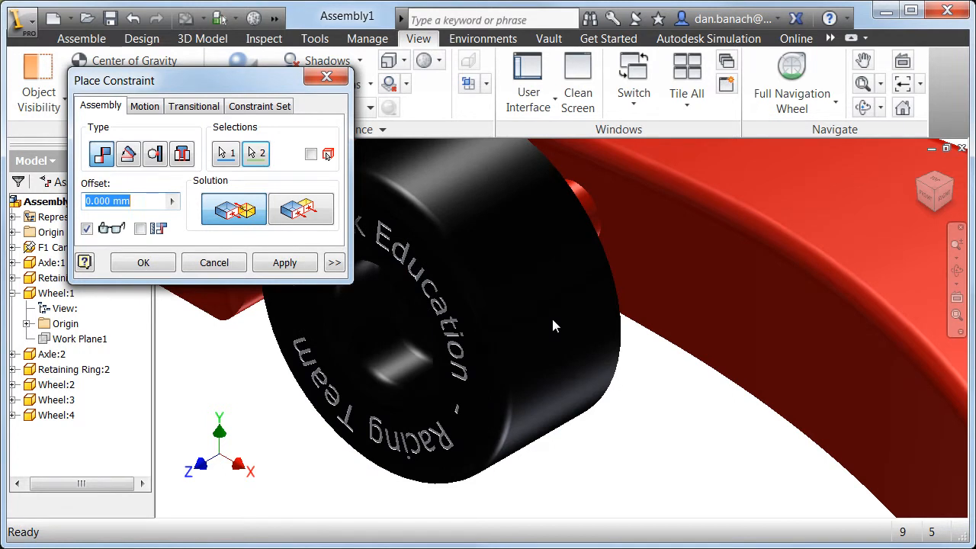
{"action": "left_click", "coordinate": [300, 273]}
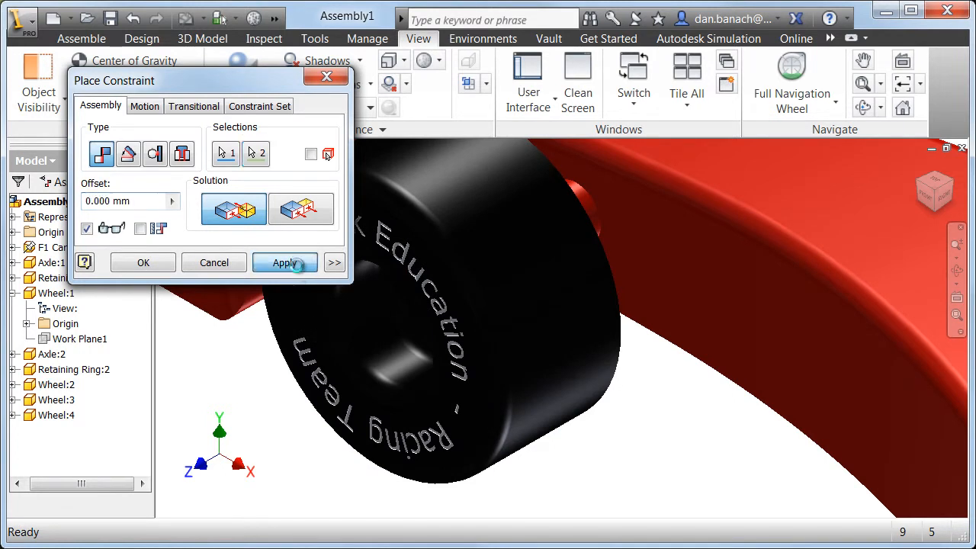
{"action": "left_click", "coordinate": [213, 261]}
{"action": "scroll", "coordinate": [366, 342], "scroll_direction": "down", "scroll_amount": 3}
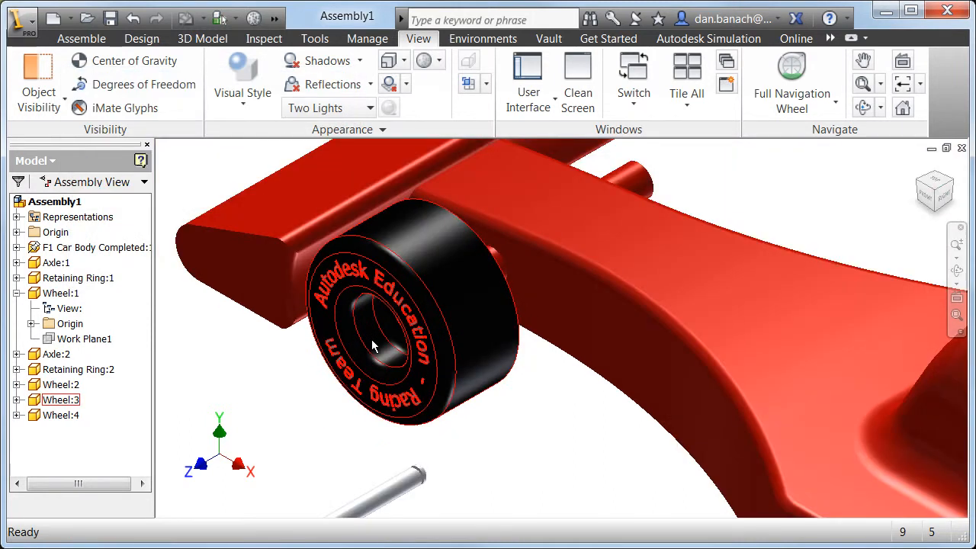
Slide the mated wheel along its mate plane away from the front axle boss, exposing the boss's hole
{"action": "key", "text": "F4"}
{"action": "left_click_drag", "start_coordinate": [538, 378], "coordinate": [394, 251]}
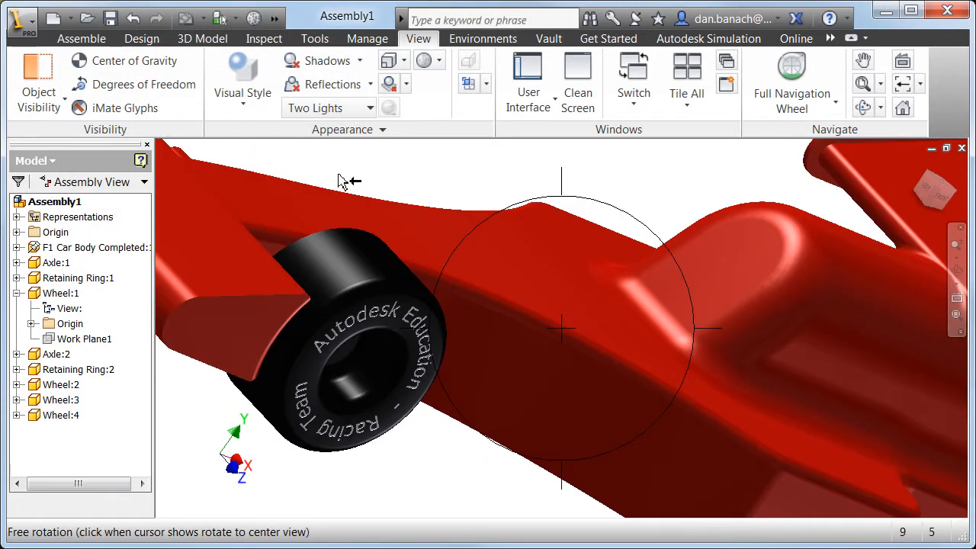
{"action": "left_click_drag", "start_coordinate": [404, 189], "coordinate": [421, 260]}
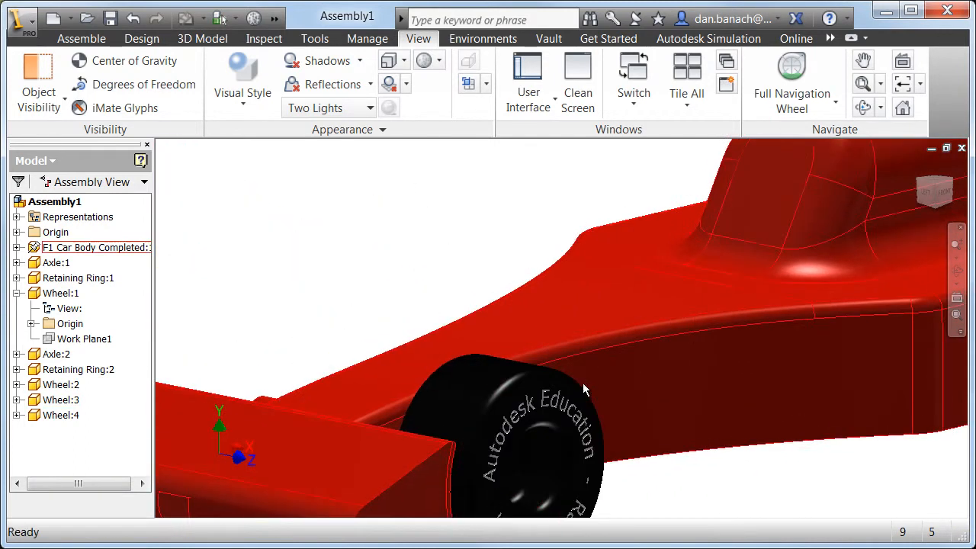
{"action": "middle_click_drag", "start_coordinate": [580, 374], "coordinate": [544, 286]}
{"action": "left_click", "coordinate": [539, 372]}
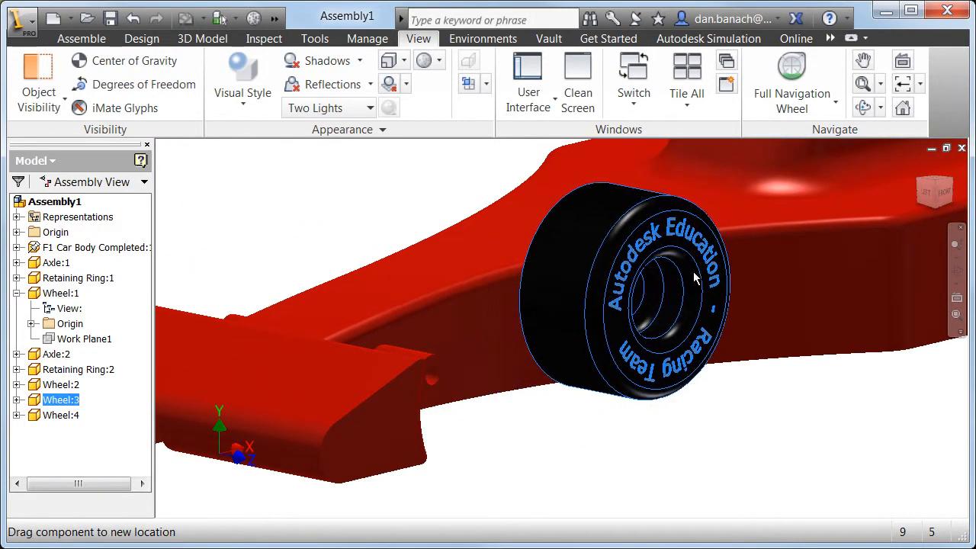
{"action": "left_click_drag", "start_coordinate": [538, 372], "coordinate": [668, 274]}
{"action": "key", "text": "F4"}
{"action": "left_click_drag", "start_coordinate": [618, 348], "coordinate": [529, 373]}
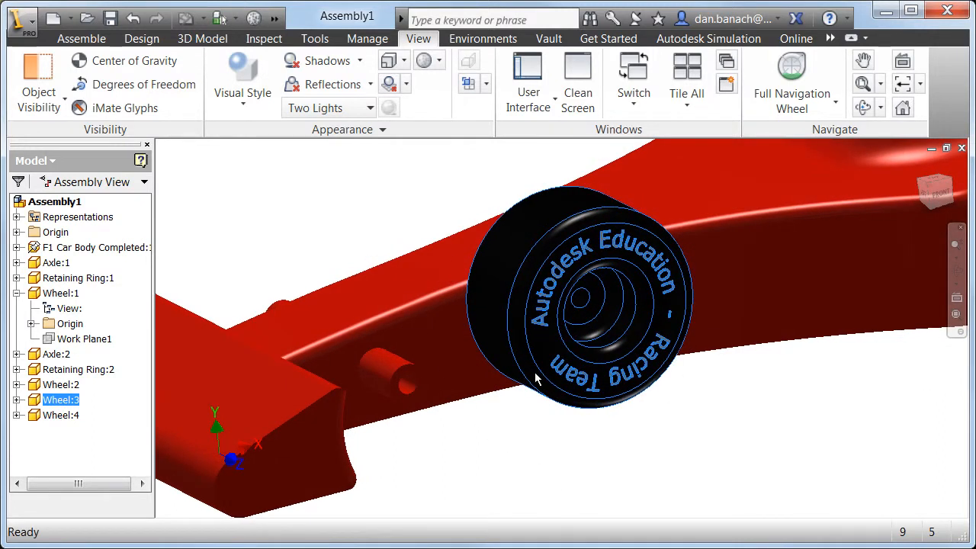
{"action": "left_click", "coordinate": [513, 466]}
{"action": "scroll", "coordinate": [516, 447], "scroll_direction": "down", "scroll_amount": 3}
{"action": "middle_click_drag", "start_coordinate": [516, 447], "coordinate": [564, 525]}
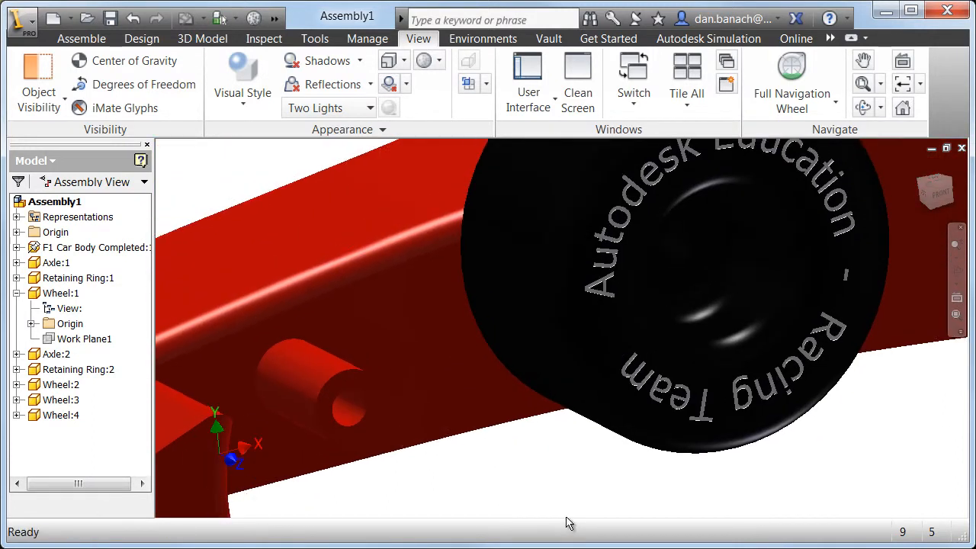
Apply a Mate constraint with 0 mm offset between the axes of the front axle boss's hole and the wheel's hole
{"action": "right_click", "coordinate": [248, 211]}
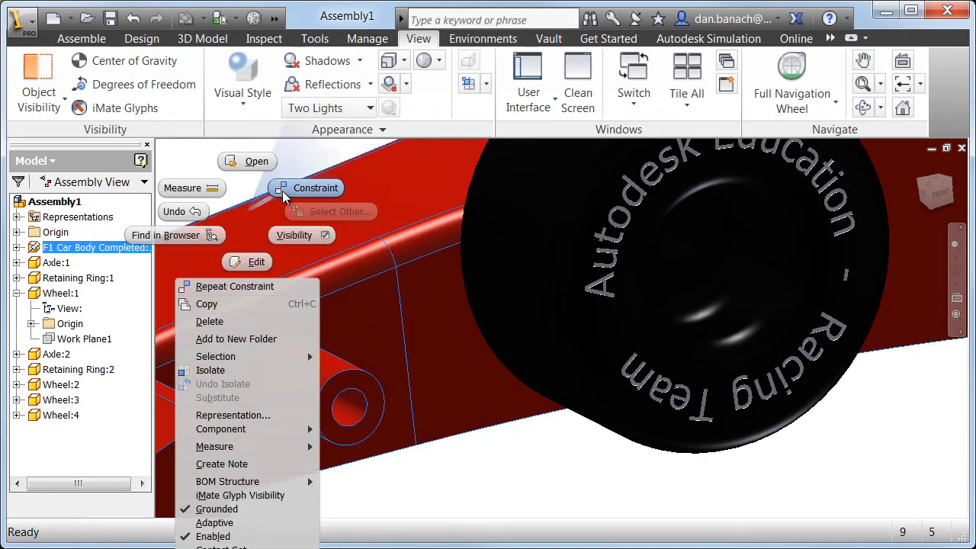
{"action": "left_click", "coordinate": [282, 191]}
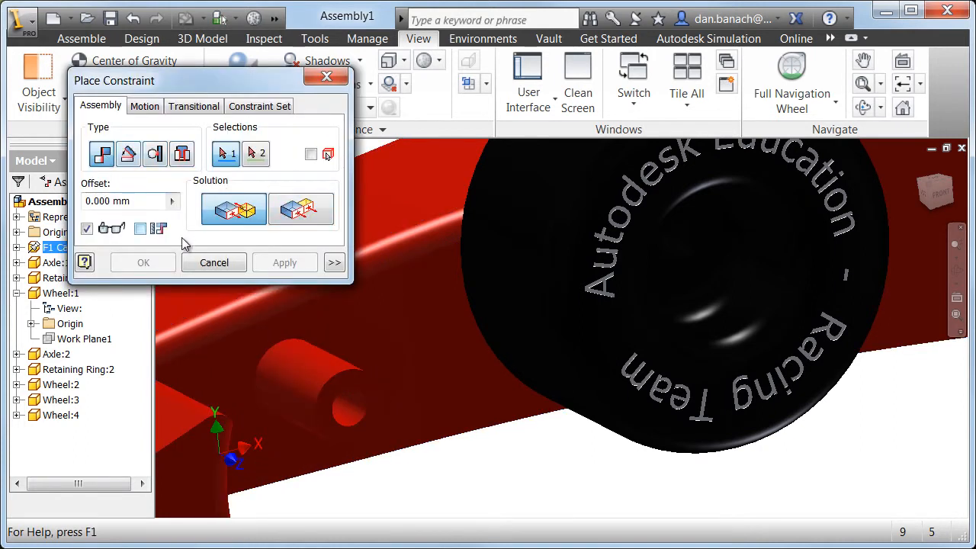
{"action": "left_click", "coordinate": [349, 420]}
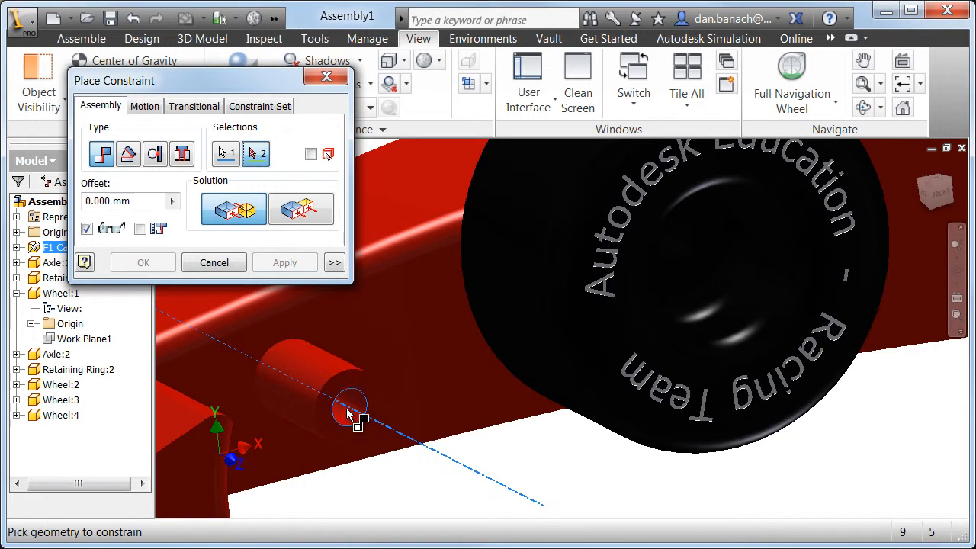
{"action": "left_click", "coordinate": [685, 260]}
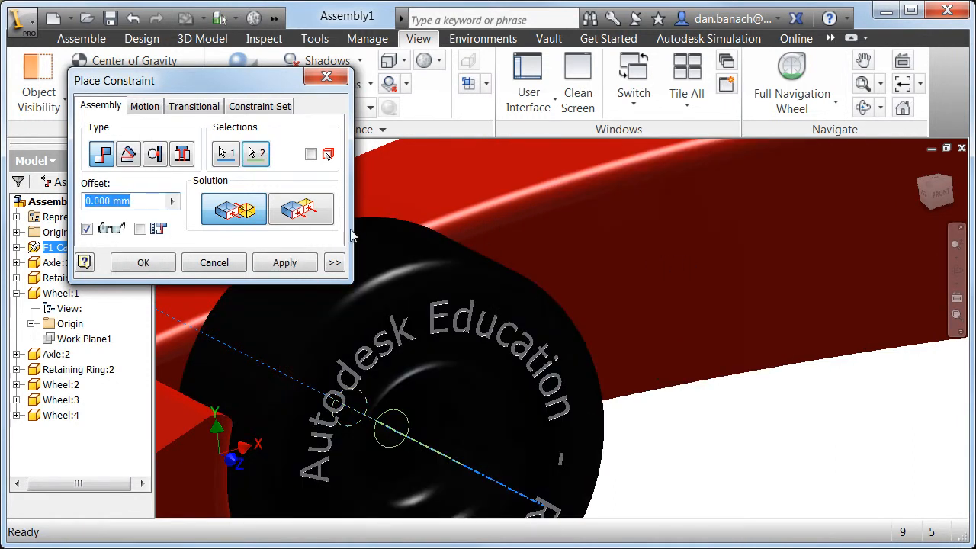
{"action": "left_click", "coordinate": [292, 263]}
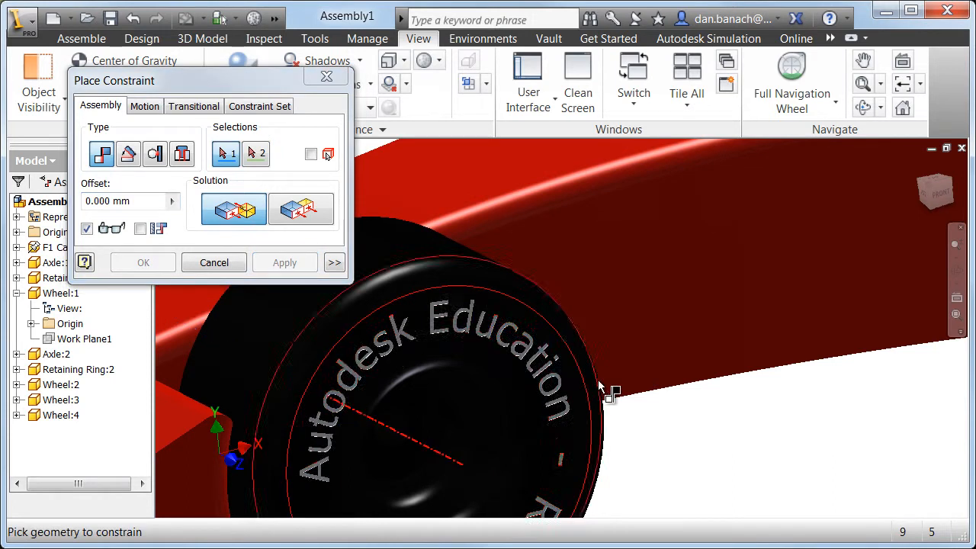
{"action": "scroll", "coordinate": [590, 380], "scroll_direction": "up", "scroll_amount": 3}
{"action": "middle_click_drag", "start_coordinate": [730, 390], "coordinate": [562, 374]}
{"action": "scroll", "coordinate": [565, 353], "scroll_direction": "up", "scroll_amount": 3}
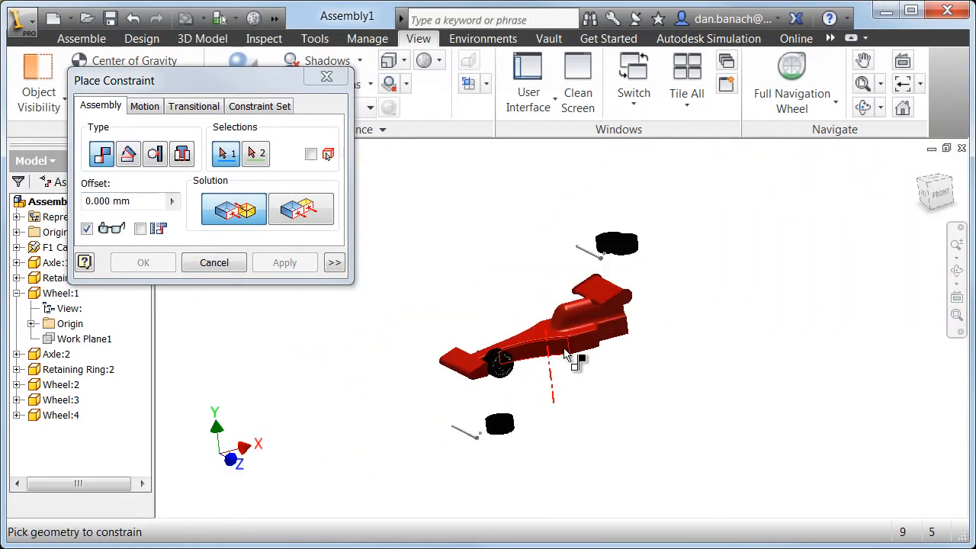
{"action": "key", "text": "Escape"}
Move the loose wheel below the car's nose to just beyond the rear axle boss on the same side of the body
{"action": "left_click_drag", "start_coordinate": [514, 432], "coordinate": [627, 368]}
{"action": "scroll", "coordinate": [626, 368], "scroll_direction": "down", "scroll_amount": 3}
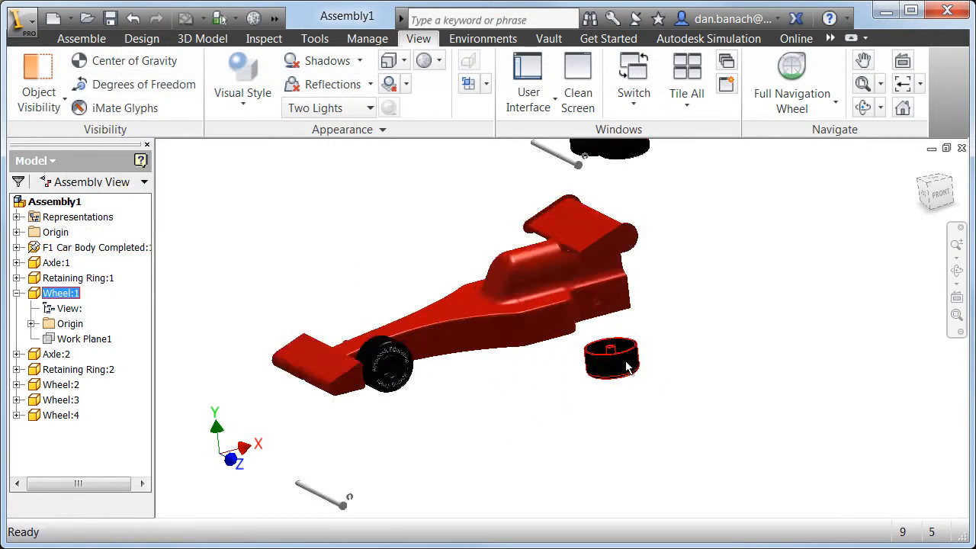
{"action": "scroll", "coordinate": [628, 367], "scroll_direction": "down", "scroll_amount": 5}
{"action": "left_click", "coordinate": [669, 444]}
{"action": "left_click_drag", "start_coordinate": [637, 442], "coordinate": [712, 363]}
{"action": "scroll", "coordinate": [658, 373], "scroll_direction": "down", "scroll_amount": 3}
{"action": "middle_click_drag", "start_coordinate": [650, 387], "coordinate": [659, 421]}
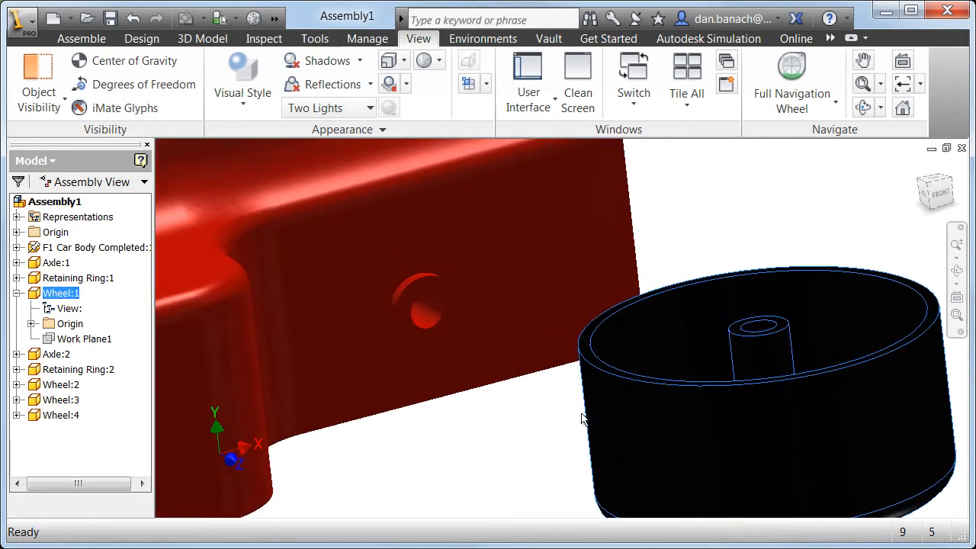
Apply an Insert constraint with 0 mm offset between the rear axle boss's hole edge and the wheel hub's hole edge
{"action": "right_click", "coordinate": [694, 213]}
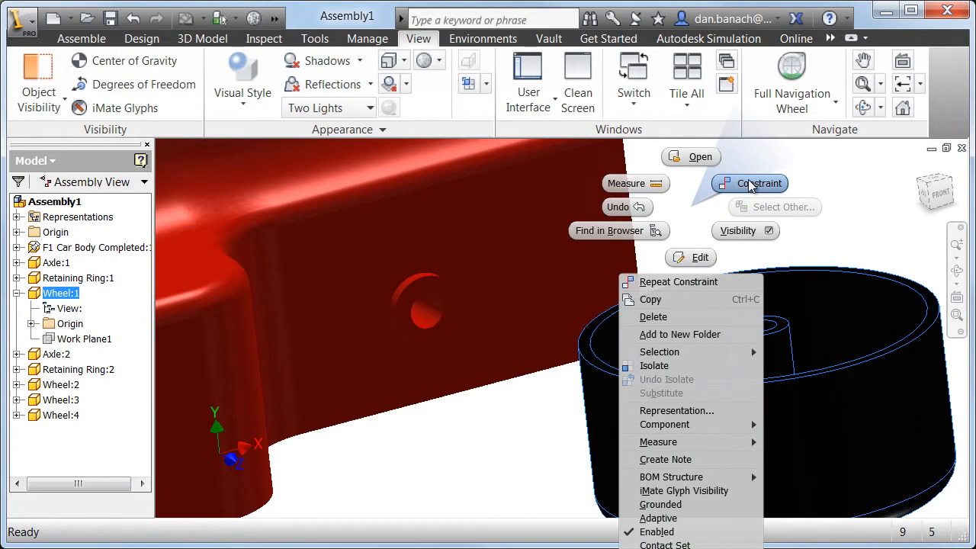
{"action": "left_click", "coordinate": [751, 185]}
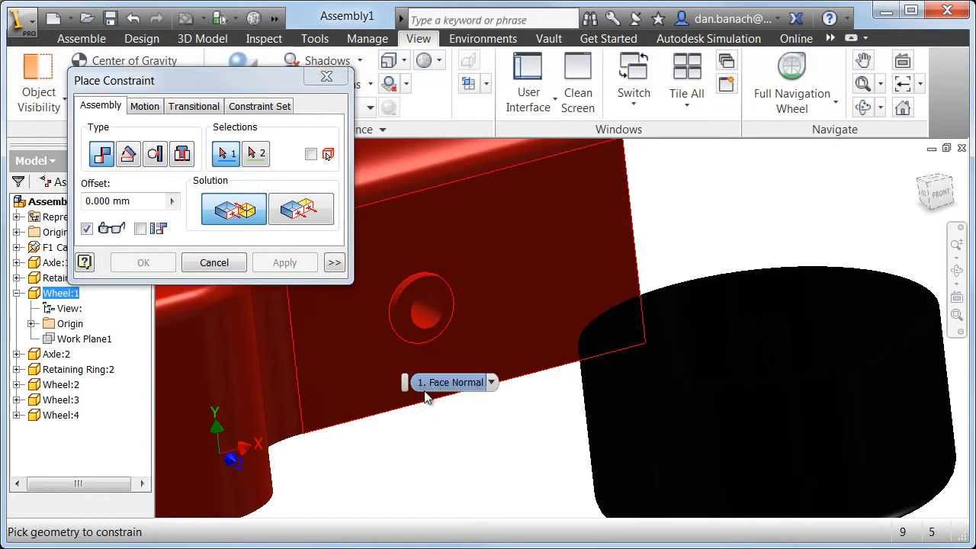
{"action": "left_click", "coordinate": [183, 155]}
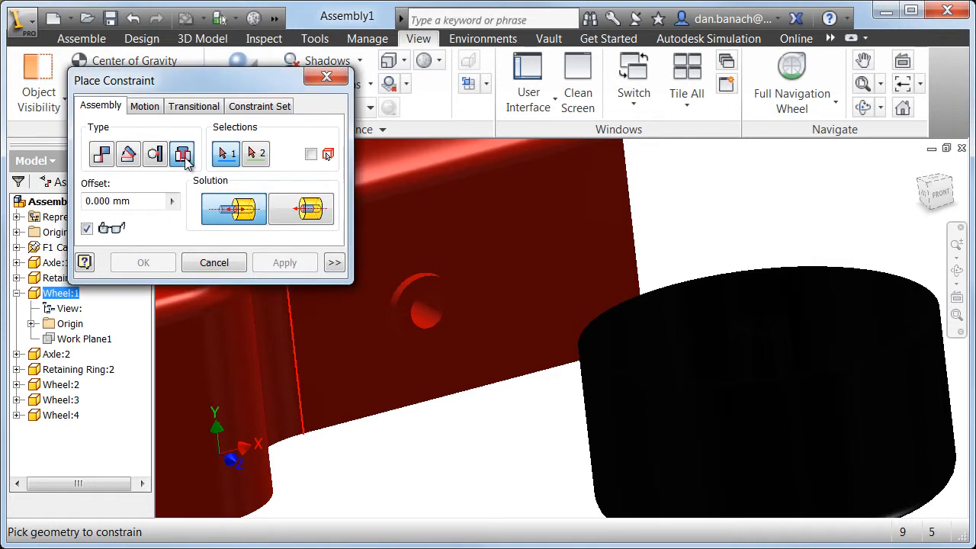
{"action": "left_click", "coordinate": [416, 307]}
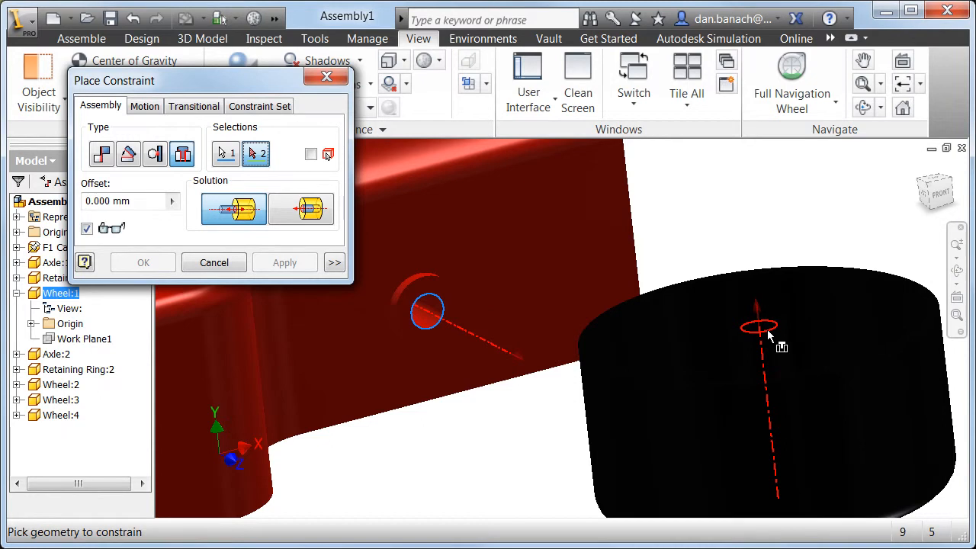
{"action": "left_click", "coordinate": [767, 332]}
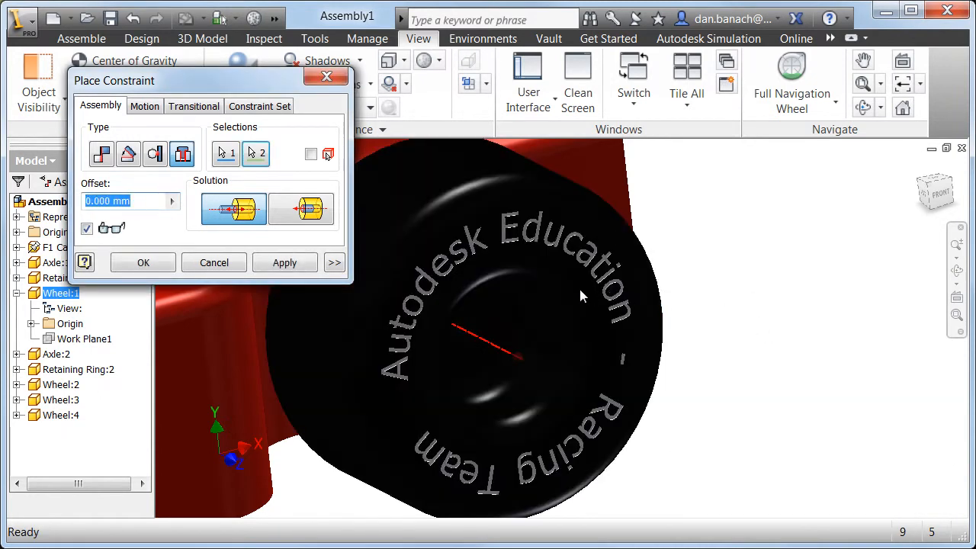
{"action": "left_click", "coordinate": [285, 263]}
Close the constraint dialog and move the two remaining wheels near the front and rear axle bosses on the car's opposite side
{"action": "scroll", "coordinate": [494, 374], "scroll_direction": "down", "scroll_amount": 5}
{"action": "middle_click_drag", "start_coordinate": [495, 373], "coordinate": [810, 355]}
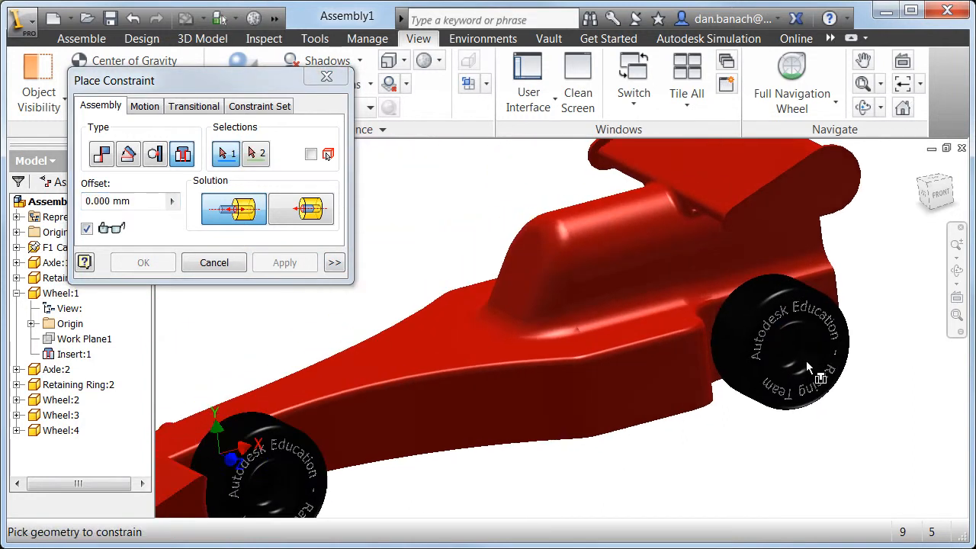
{"action": "scroll", "coordinate": [688, 358], "scroll_direction": "down", "scroll_amount": 3}
{"action": "middle_click_drag", "start_coordinate": [457, 323], "coordinate": [793, 343], "text": "shift"}
{"action": "middle_click_drag", "start_coordinate": [609, 310], "coordinate": [734, 284]}
{"action": "middle_click_drag", "start_coordinate": [546, 233], "coordinate": [472, 269], "text": "shift"}
{"action": "left_click", "coordinate": [215, 262]}
{"action": "left_click_drag", "start_coordinate": [361, 193], "coordinate": [389, 461]}
{"action": "left_click_drag", "start_coordinate": [438, 162], "coordinate": [751, 488]}
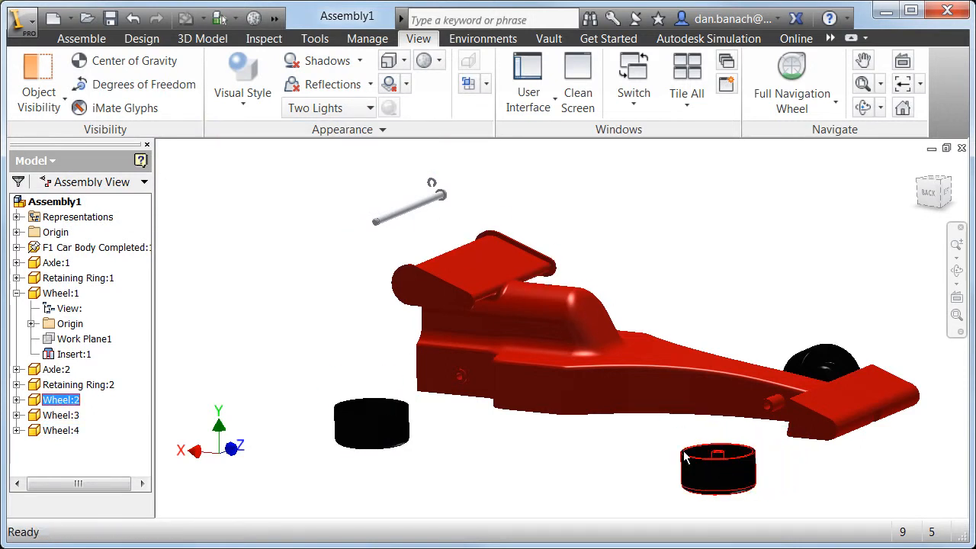
Apply an Insert constraint with 0 mm offset between the wheel hub's hole edge and the rear axle boss's hole edge on the car's unwheeled side
{"action": "scroll", "coordinate": [411, 427], "scroll_direction": "up", "scroll_amount": 5}
{"action": "middle_click_drag", "start_coordinate": [496, 368], "coordinate": [533, 431], "text": "shift"}
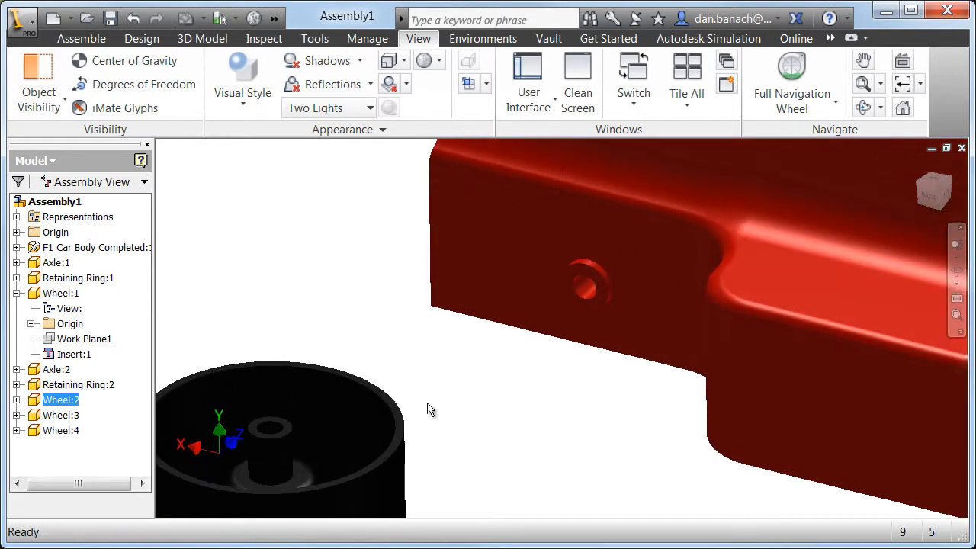
{"action": "key", "text": "c"}
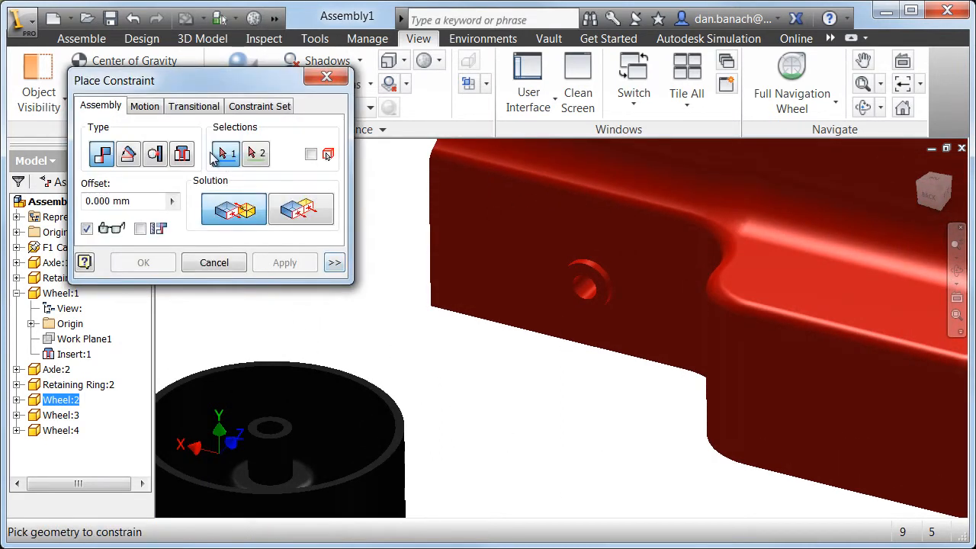
{"action": "left_click", "coordinate": [183, 155]}
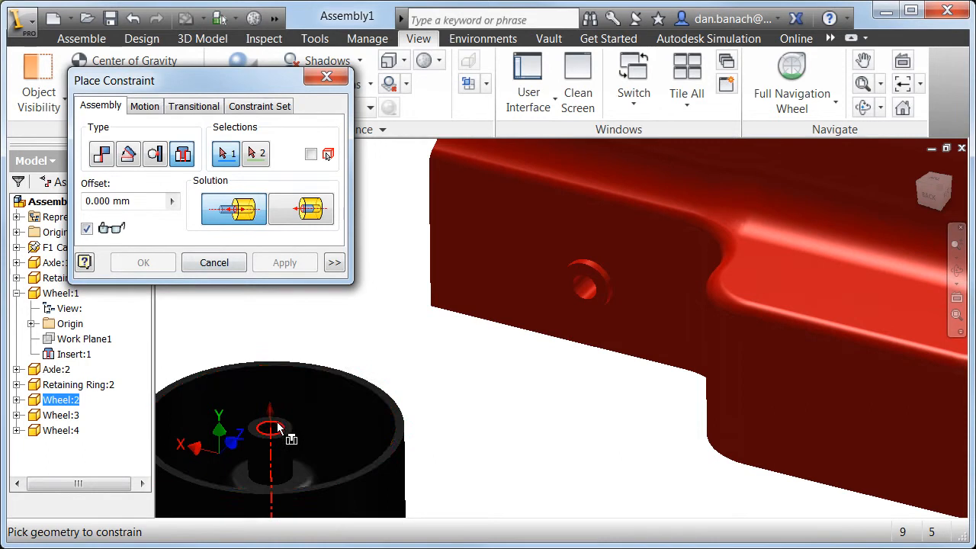
{"action": "left_click", "coordinate": [282, 427]}
{"action": "left_click", "coordinate": [589, 305]}
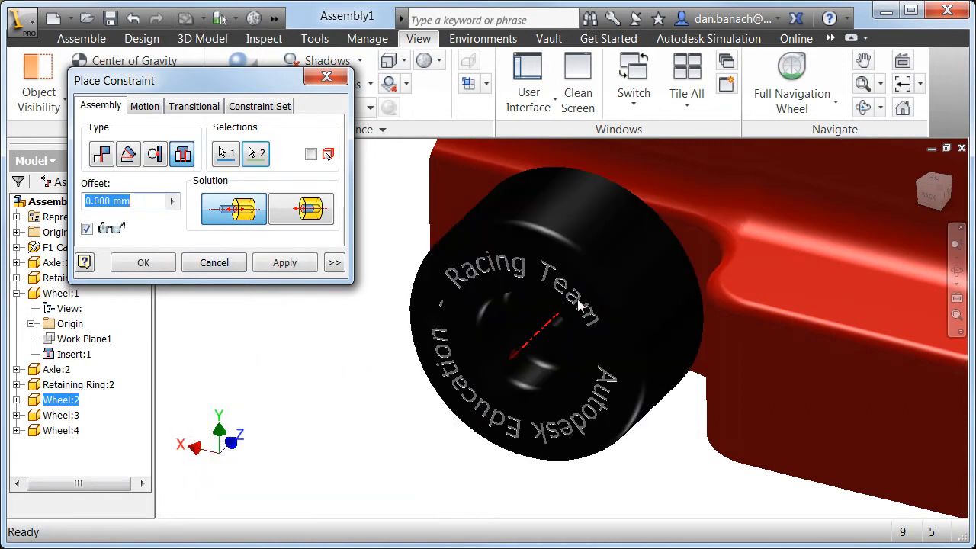
{"action": "left_click", "coordinate": [281, 266]}
Pull the last loose wheel clear of the body and apply a 0 mm Insert constraint between its hub's hole edge and the front axle boss's hole edge
{"action": "middle_click_drag", "start_coordinate": [710, 441], "coordinate": [93, 265]}
{"action": "middle_click_drag", "start_coordinate": [686, 359], "coordinate": [474, 311]}
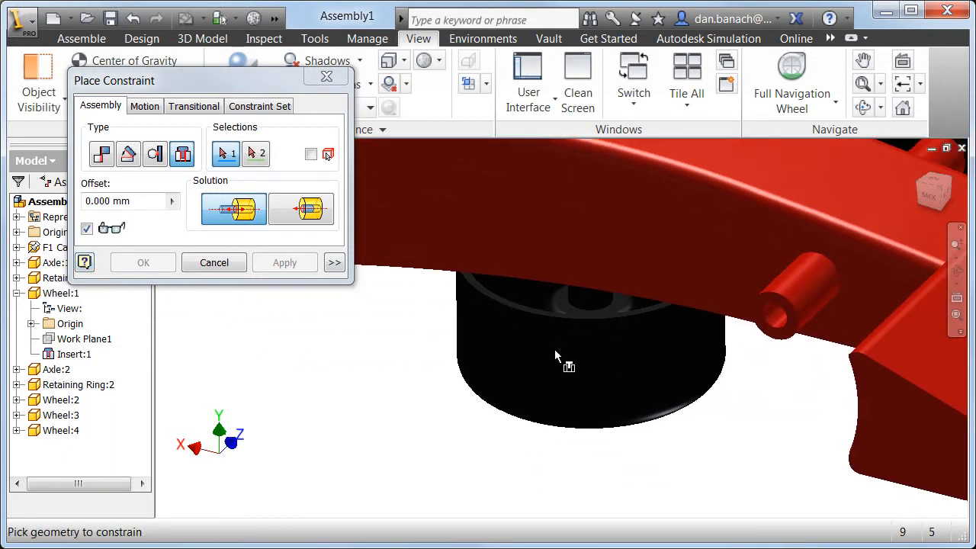
{"action": "left_click_drag", "start_coordinate": [587, 350], "coordinate": [559, 457]}
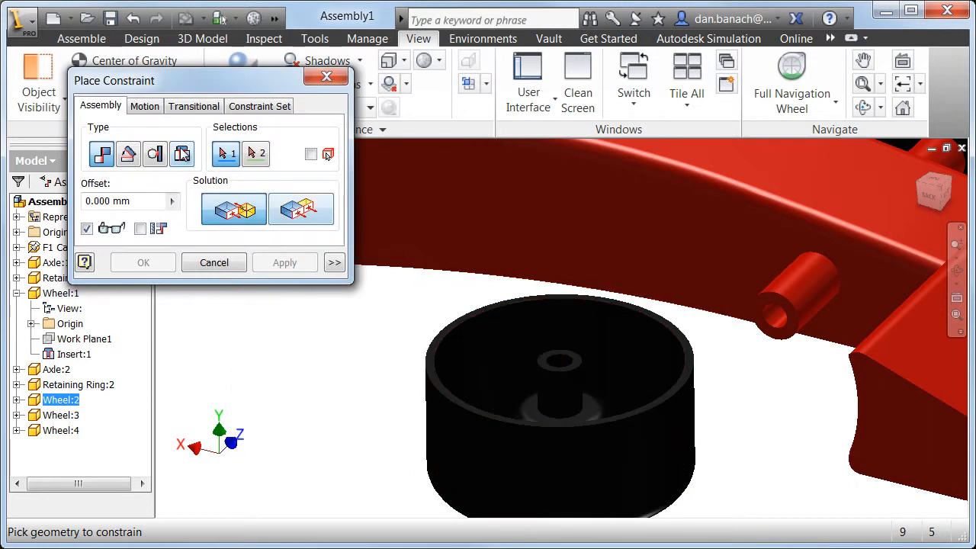
{"action": "left_click", "coordinate": [183, 154]}
{"action": "left_click", "coordinate": [559, 364]}
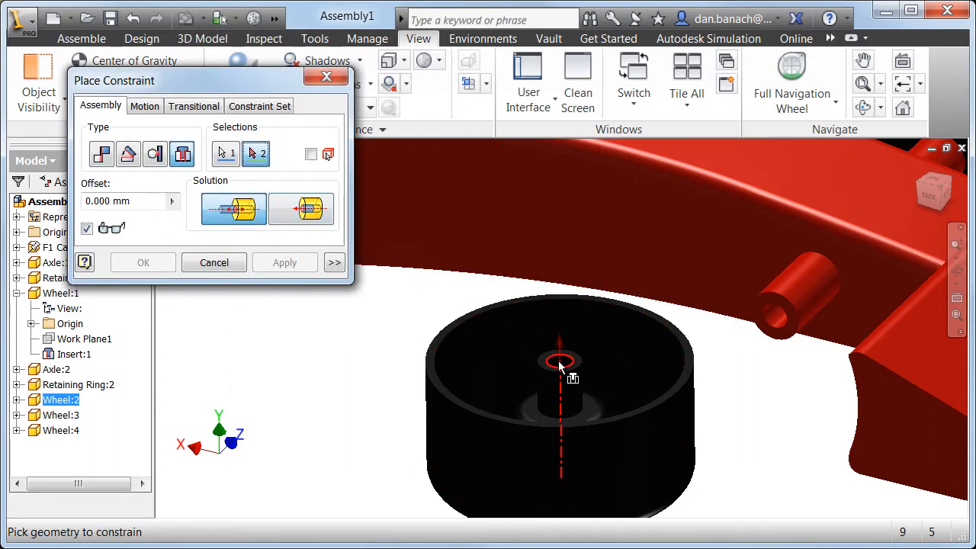
{"action": "left_click", "coordinate": [776, 327]}
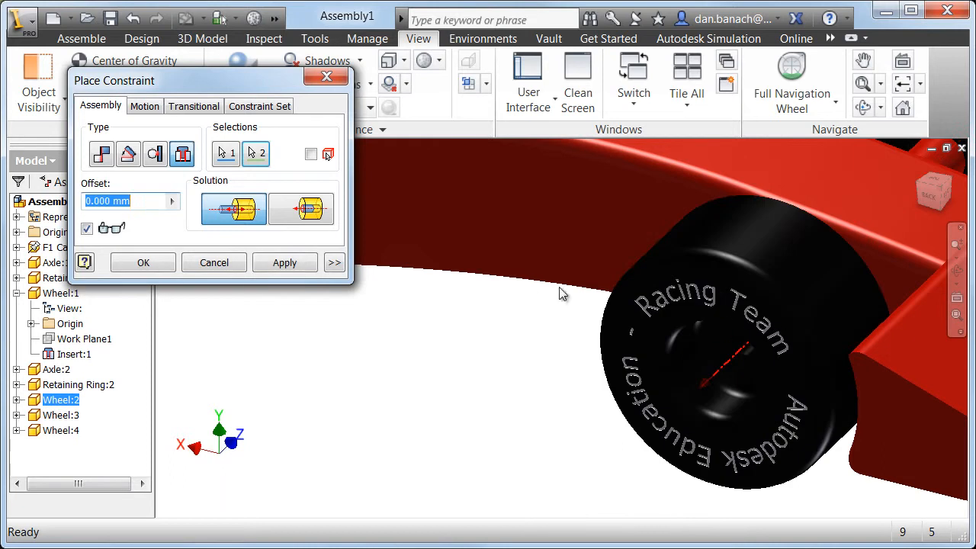
{"action": "left_click", "coordinate": [305, 265]}
Apply an Insert constraint with 0 mm offset between the head edge of the axle near the nose and the opposite front wheel's outer hole edge
{"action": "scroll", "coordinate": [399, 386], "scroll_direction": "down", "scroll_amount": 5}
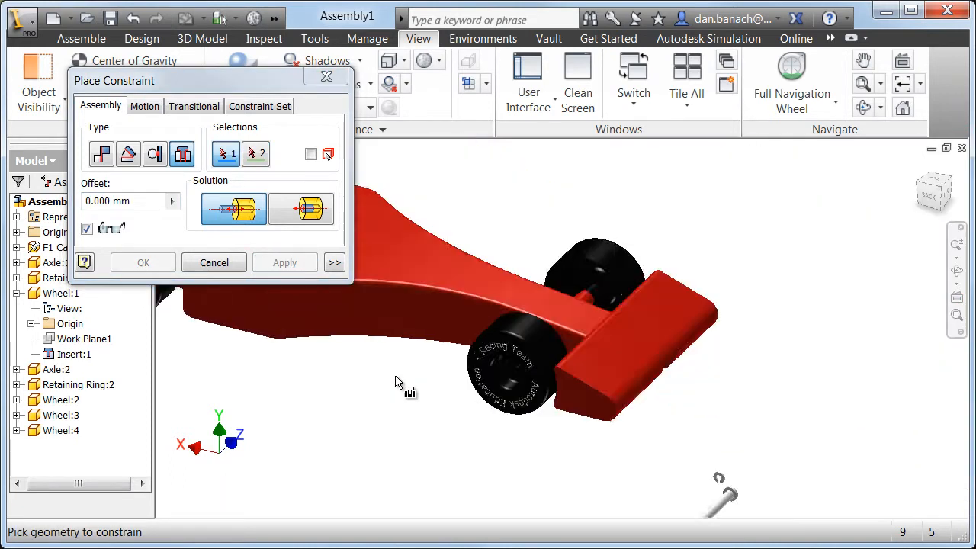
{"action": "scroll", "coordinate": [632, 429], "scroll_direction": "up", "scroll_amount": 5}
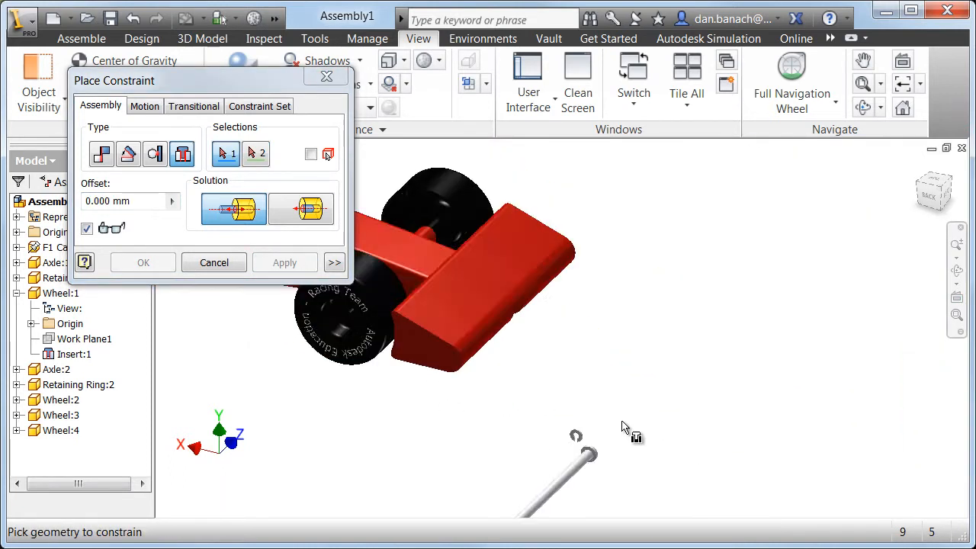
{"action": "left_click", "coordinate": [561, 477]}
{"action": "middle_click_drag", "start_coordinate": [457, 178], "coordinate": [547, 431]}
{"action": "key", "text": "F4"}
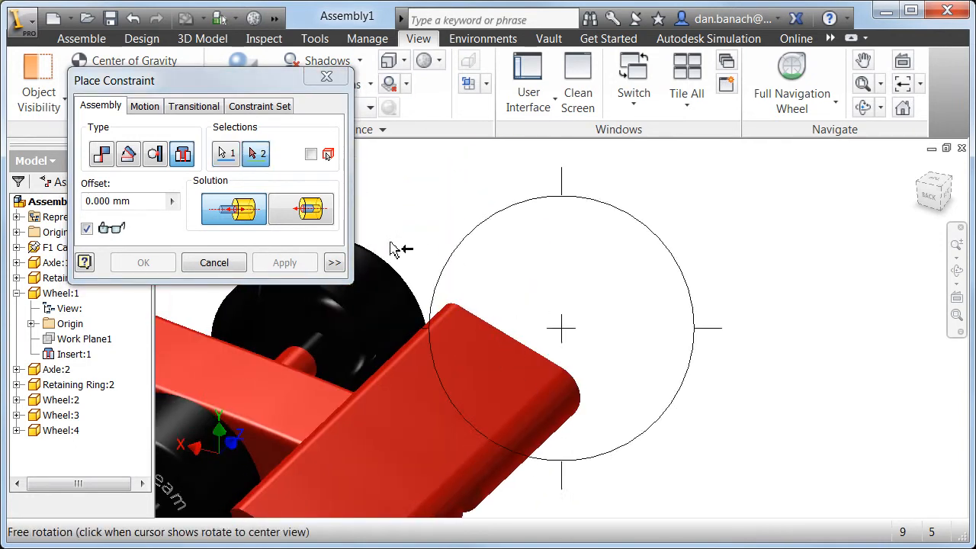
{"action": "left_click_drag", "start_coordinate": [548, 295], "coordinate": [244, 478]}
{"action": "left_click_drag", "start_coordinate": [514, 330], "coordinate": [462, 361]}
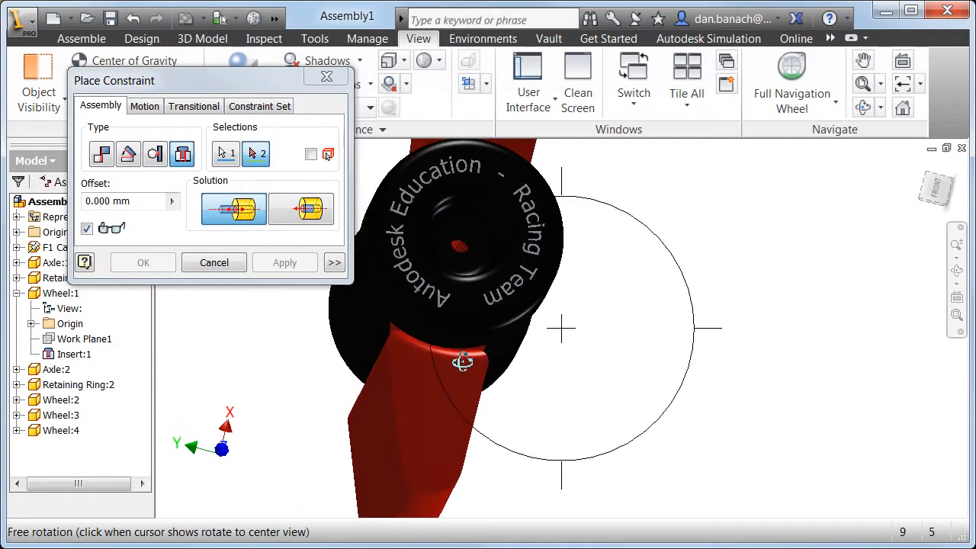
{"action": "scroll", "coordinate": [459, 285], "scroll_direction": "down", "scroll_amount": 3}
{"action": "scroll", "coordinate": [459, 285], "scroll_direction": "down", "scroll_amount": 3}
{"action": "middle_click_drag", "start_coordinate": [459, 285], "coordinate": [545, 486]}
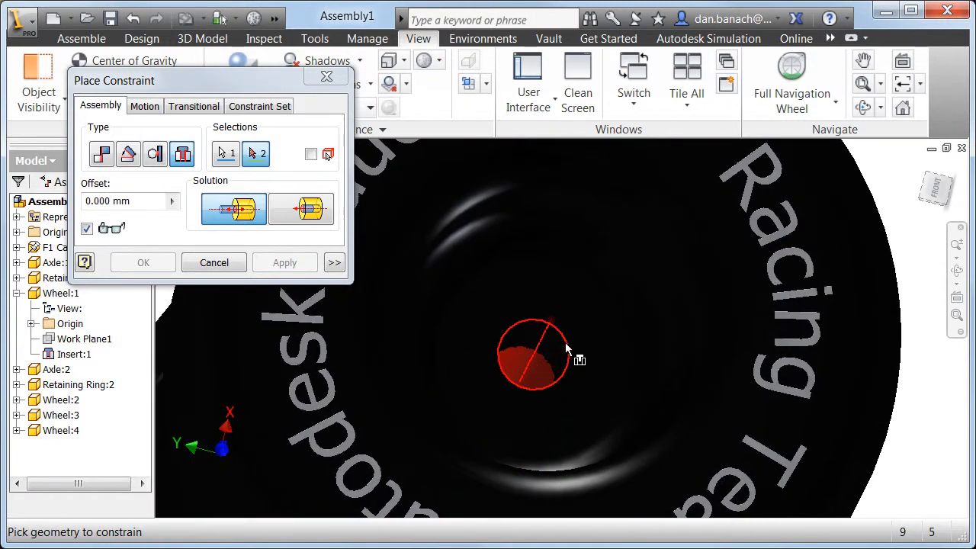
{"action": "left_click", "coordinate": [565, 343]}
{"action": "left_click", "coordinate": [288, 264]}
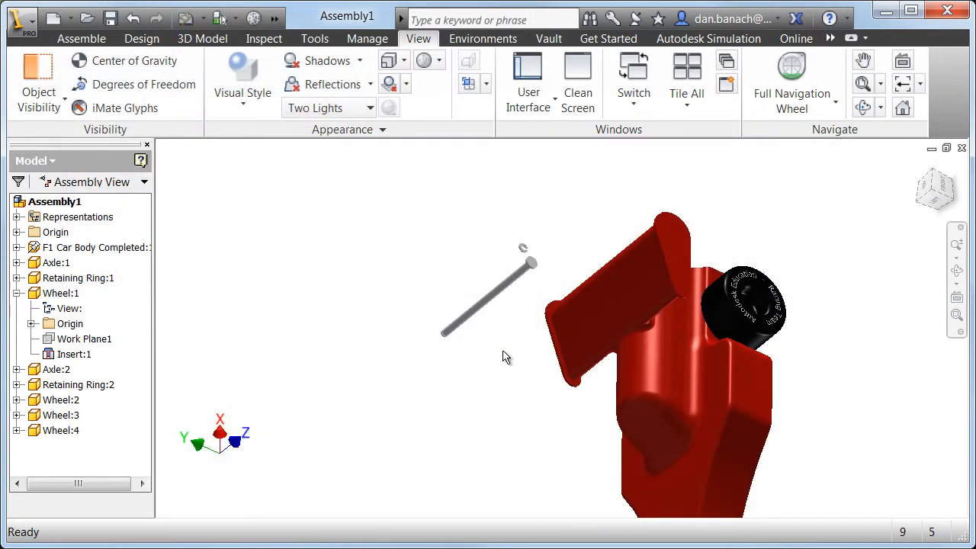
Move the remaining loose axle beside the rear wheel on the side opposite the last placed wheels
{"action": "left_click_drag", "start_coordinate": [488, 301], "coordinate": [810, 319]}
{"action": "scroll", "coordinate": [809, 319], "scroll_direction": "up", "scroll_amount": 5}
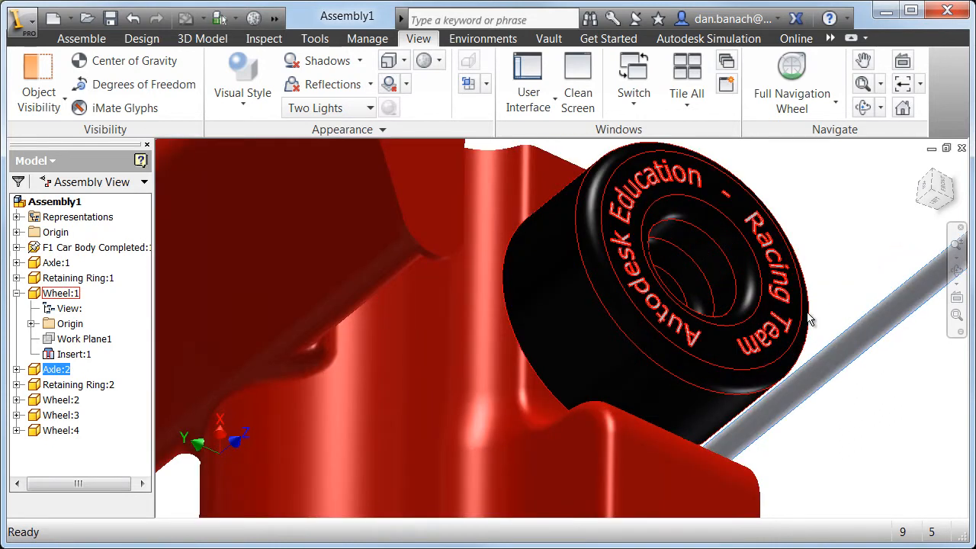
{"action": "middle_click_drag", "start_coordinate": [810, 319], "coordinate": [575, 391]}
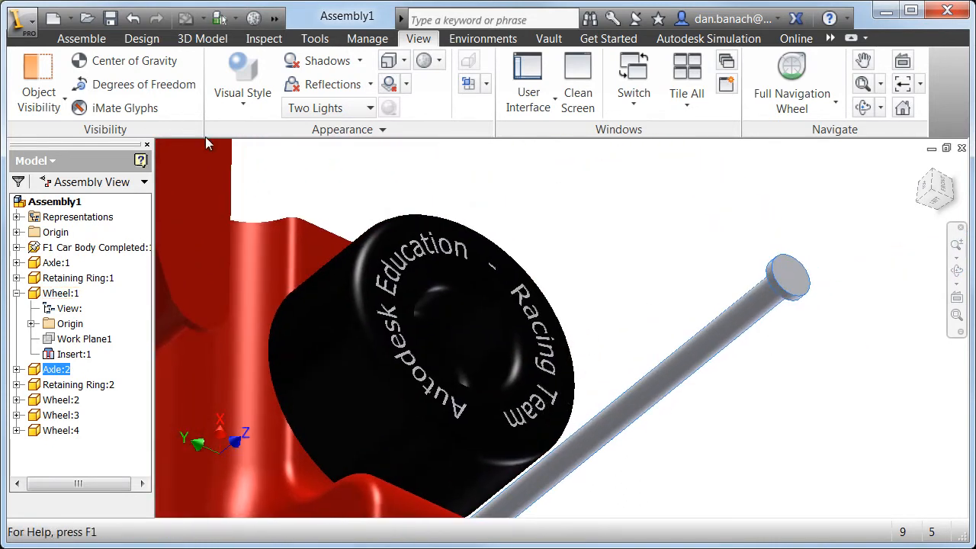
{"action": "left_click", "coordinate": [363, 160]}
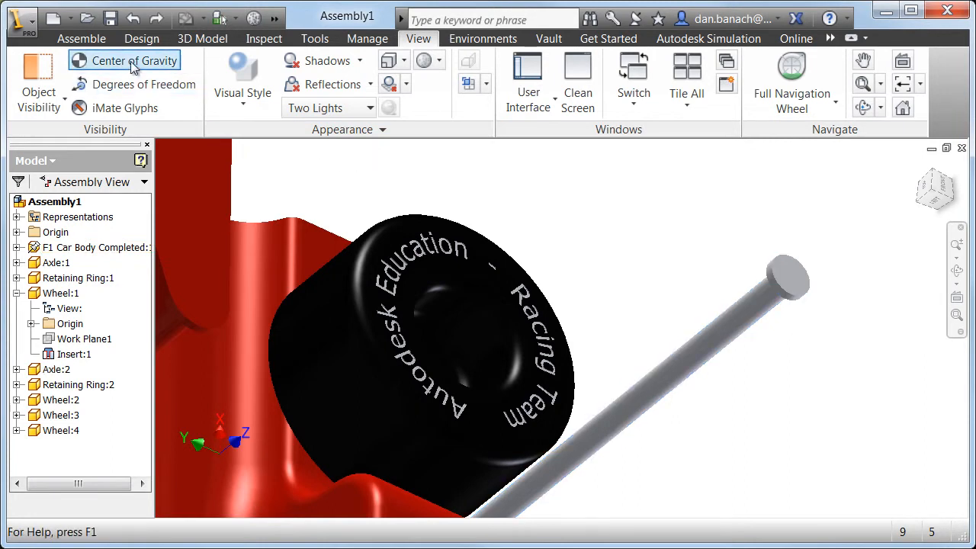
Rotate the loose axle with the Rotate component command so the underside of its head faces the view
{"action": "left_click", "coordinate": [85, 38]}
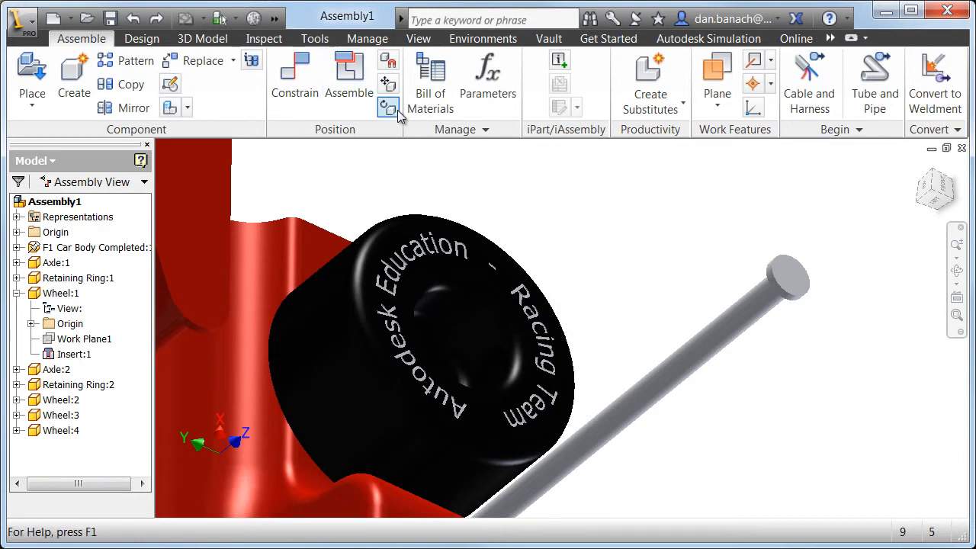
{"action": "left_click", "coordinate": [389, 108]}
{"action": "left_click", "coordinate": [627, 412]}
{"action": "left_click_drag", "start_coordinate": [625, 412], "coordinate": [733, 391]}
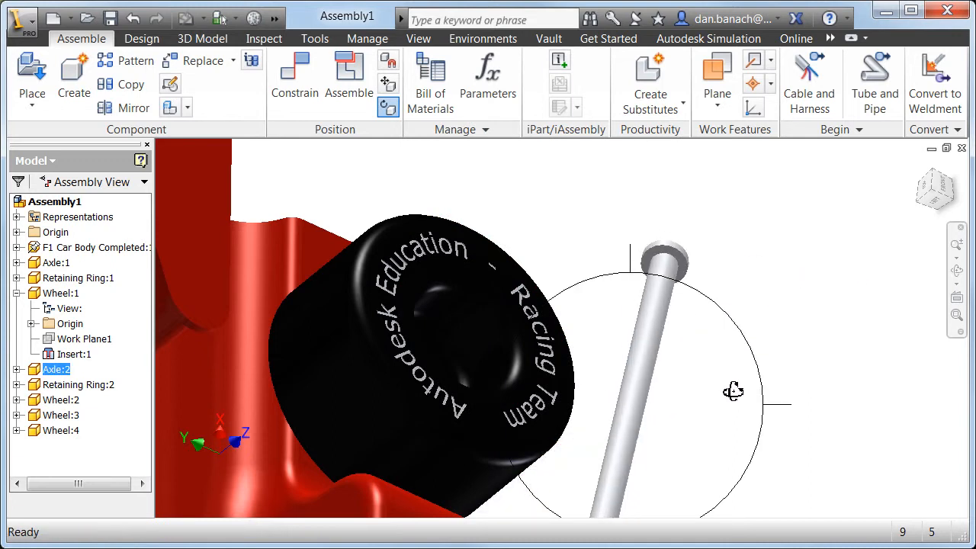
{"action": "right_click", "coordinate": [764, 331]}
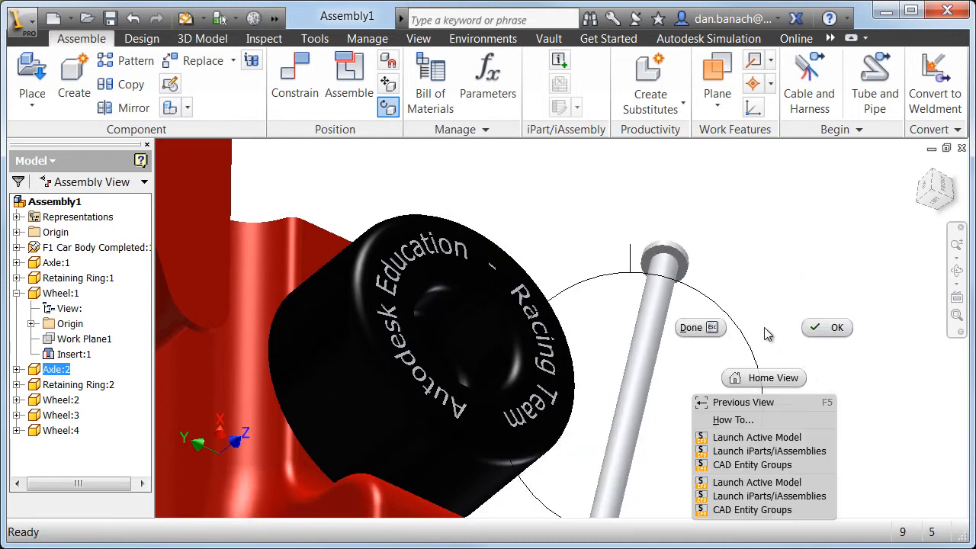
{"action": "left_click", "coordinate": [816, 329]}
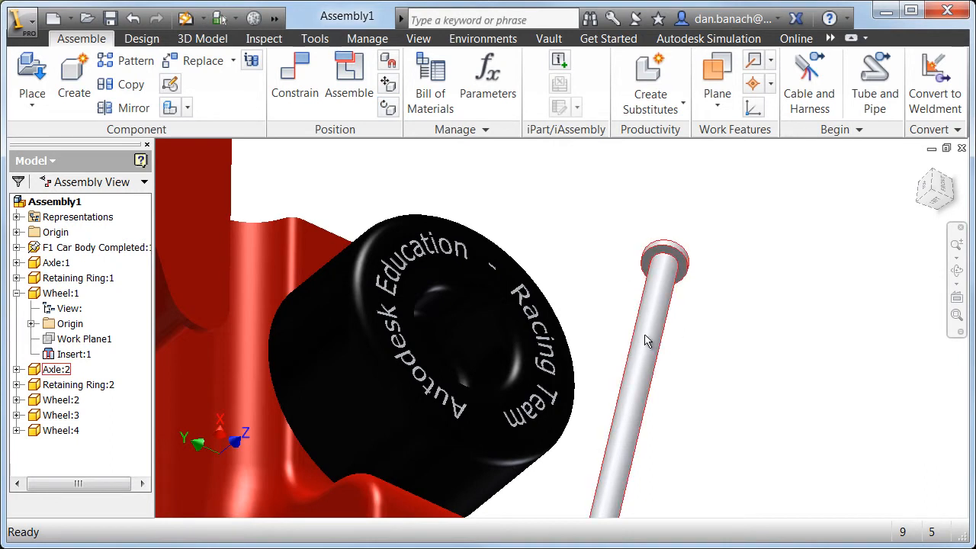
Apply an Insert constraint with 0 mm offset between the rear wheel's outer hole edge and the edge under the loose axle's head
{"action": "scroll", "coordinate": [614, 349], "scroll_direction": "down", "scroll_amount": 3}
{"action": "middle_click_drag", "start_coordinate": [701, 348], "coordinate": [636, 345], "text": "shift"}
{"action": "middle_click_drag", "start_coordinate": [370, 311], "coordinate": [268, 268]}
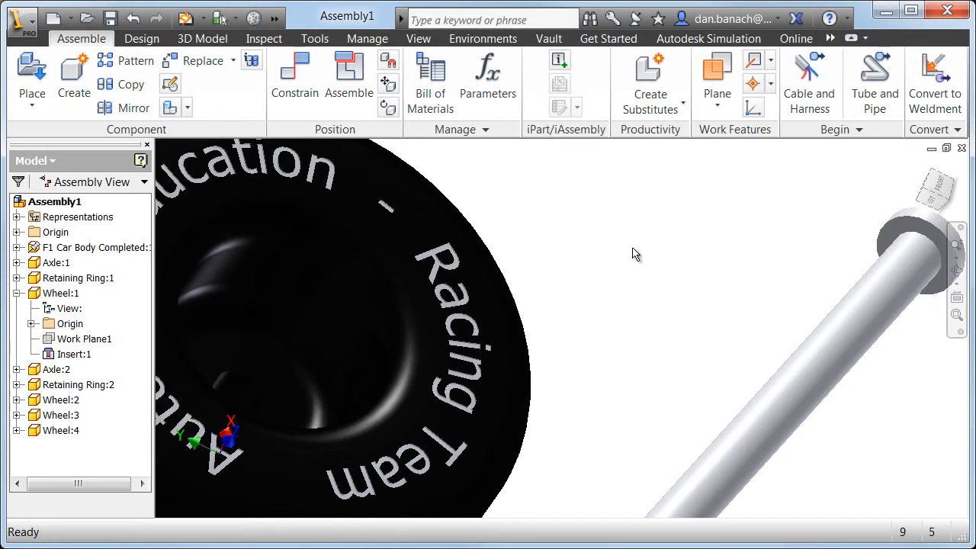
{"action": "key", "text": "c"}
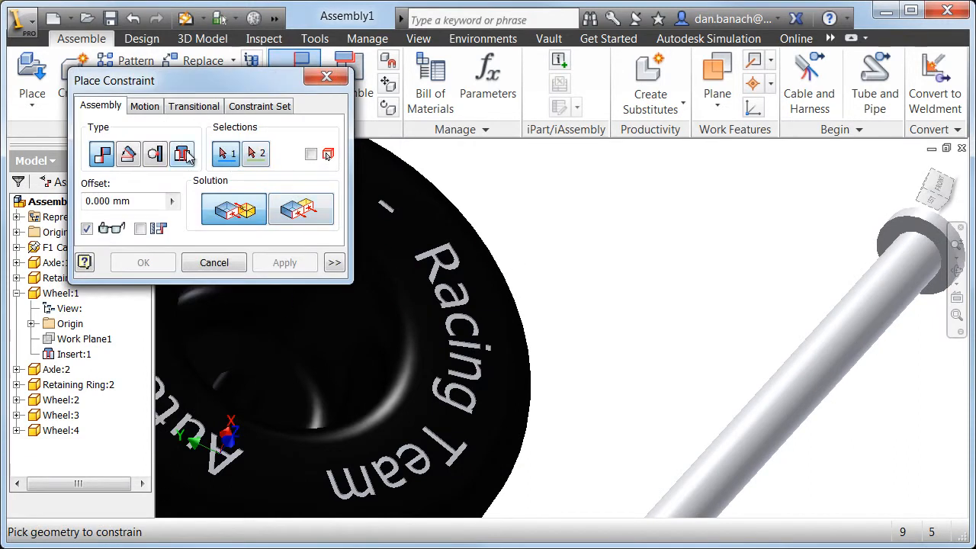
{"action": "left_click", "coordinate": [185, 154]}
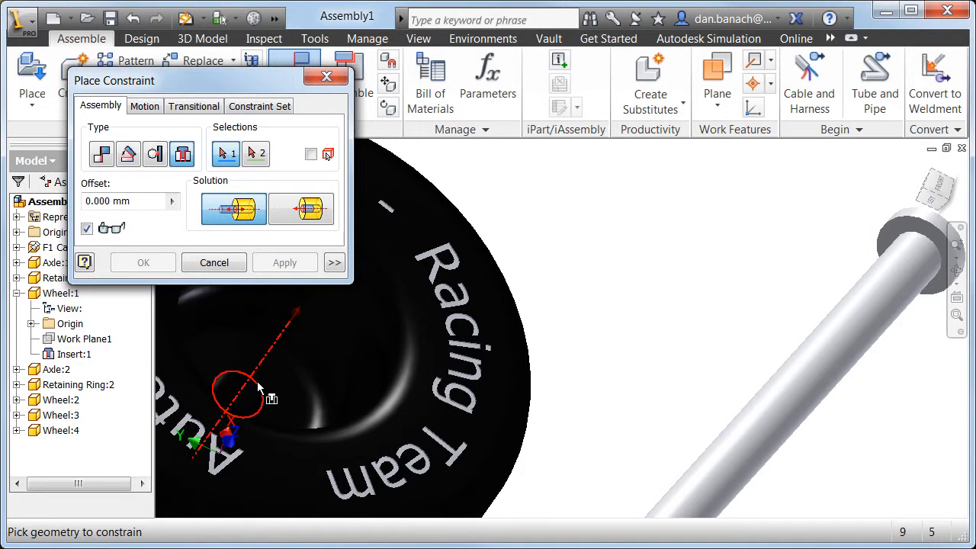
{"action": "left_click", "coordinate": [259, 389]}
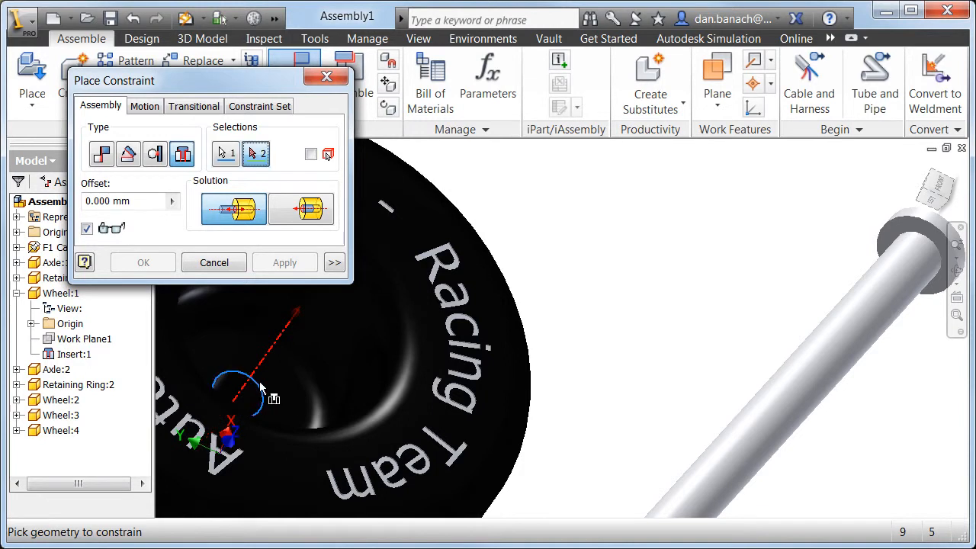
{"action": "left_click", "coordinate": [906, 244]}
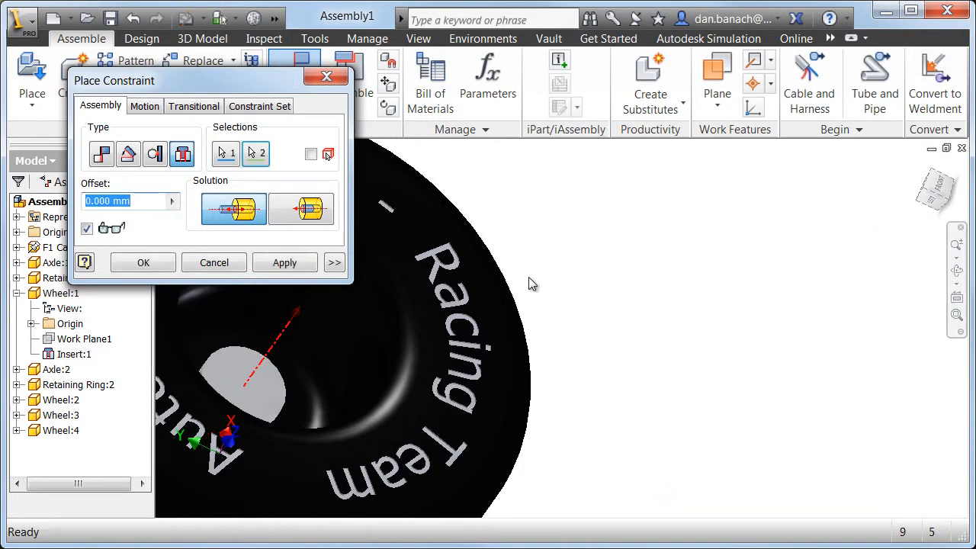
{"action": "left_click", "coordinate": [294, 267]}
Close the constraint dialog and move the two retaining rings beside the rear and front wheels where the axle ends protrude
{"action": "scroll", "coordinate": [457, 316], "scroll_direction": "up", "scroll_amount": 5}
{"action": "key", "text": "F4"}
{"action": "left_click_drag", "start_coordinate": [539, 332], "coordinate": [625, 315]}
{"action": "middle_click_drag", "start_coordinate": [746, 274], "coordinate": [759, 267]}
{"action": "scroll", "coordinate": [746, 266], "scroll_direction": "up", "scroll_amount": 5}
{"action": "key", "text": "Escape"}
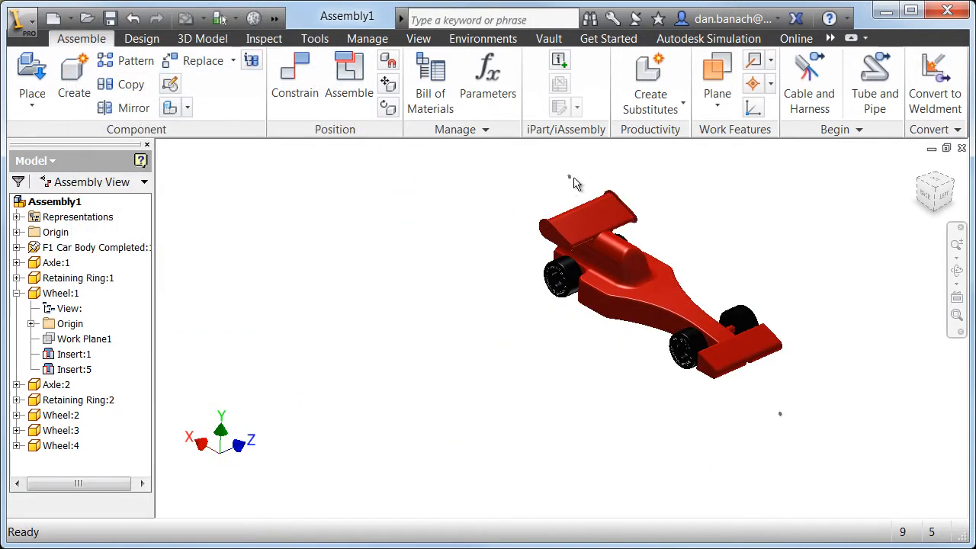
{"action": "left_click", "coordinate": [561, 188]}
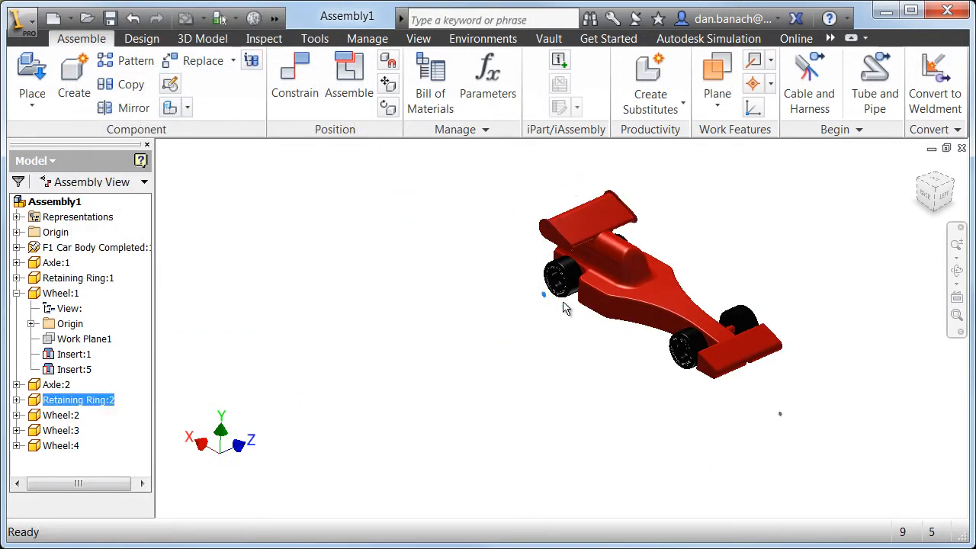
{"action": "left_click_drag", "start_coordinate": [770, 416], "coordinate": [667, 366]}
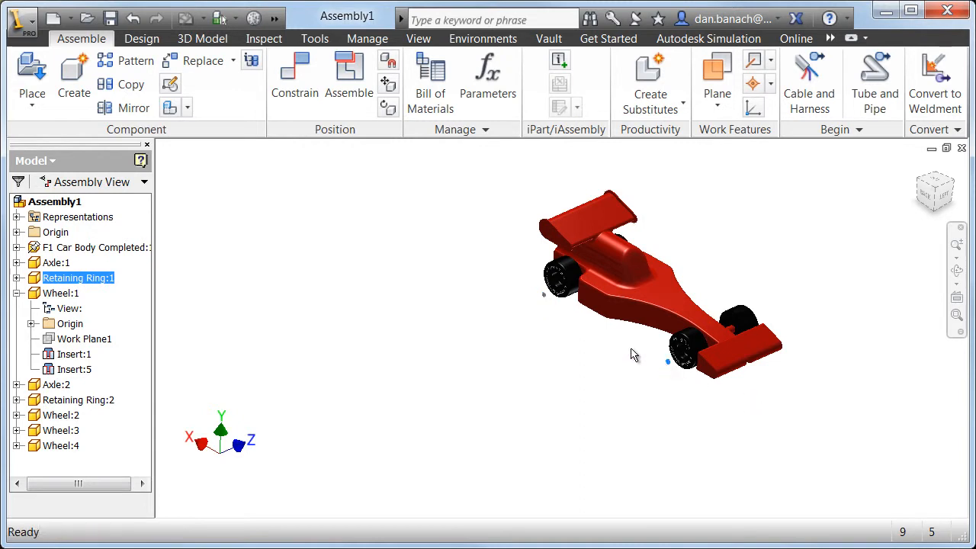
Apply an Insert constraint with 0 mm offset between the rear retaining ring's inner edge and the groove edge at the rear axle's free end
{"action": "scroll", "coordinate": [553, 288], "scroll_direction": "down", "scroll_amount": 10}
{"action": "middle_click_drag", "start_coordinate": [610, 280], "coordinate": [675, 278], "text": "shift"}
{"action": "key", "text": "c"}
{"action": "left_click", "coordinate": [184, 154]}
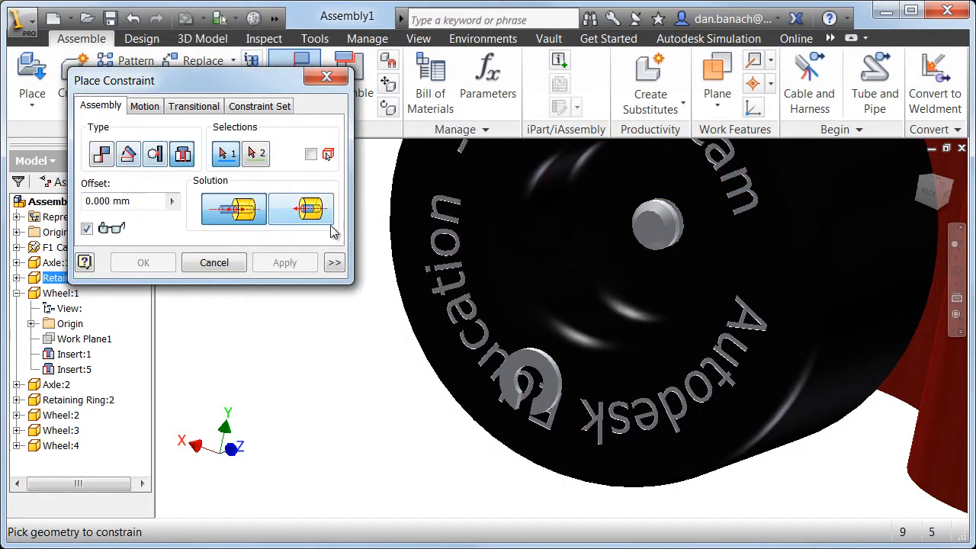
{"action": "left_click", "coordinate": [529, 375]}
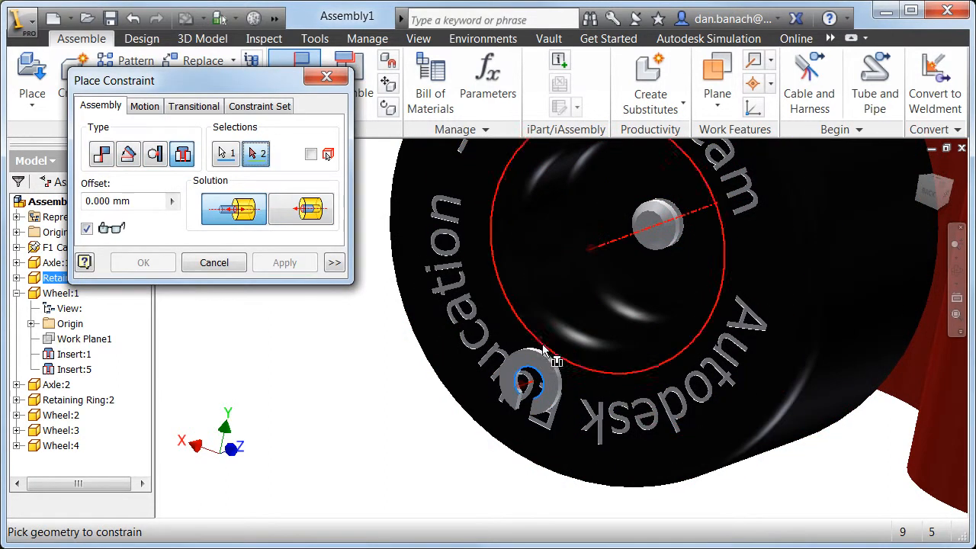
{"action": "scroll", "coordinate": [672, 228], "scroll_direction": "up", "scroll_amount": 8}
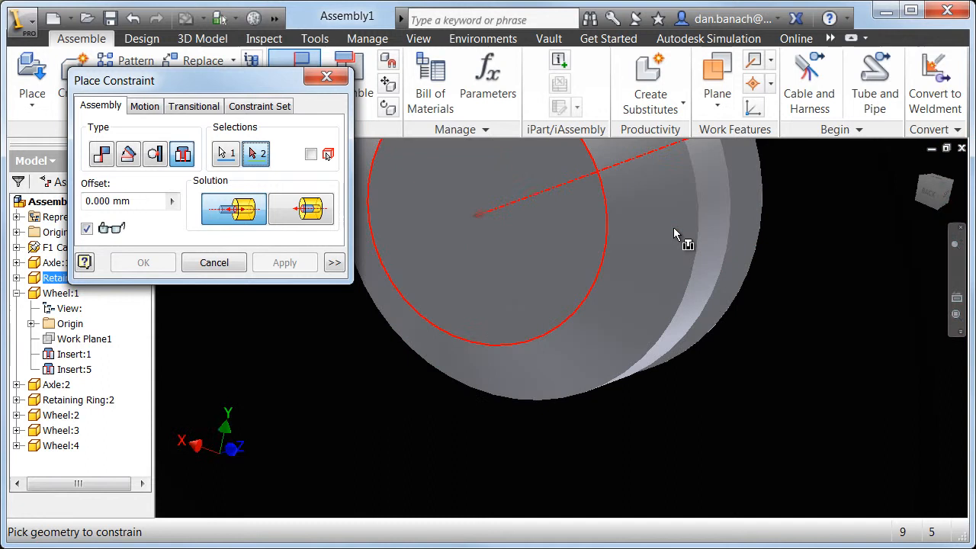
{"action": "left_click", "coordinate": [764, 217]}
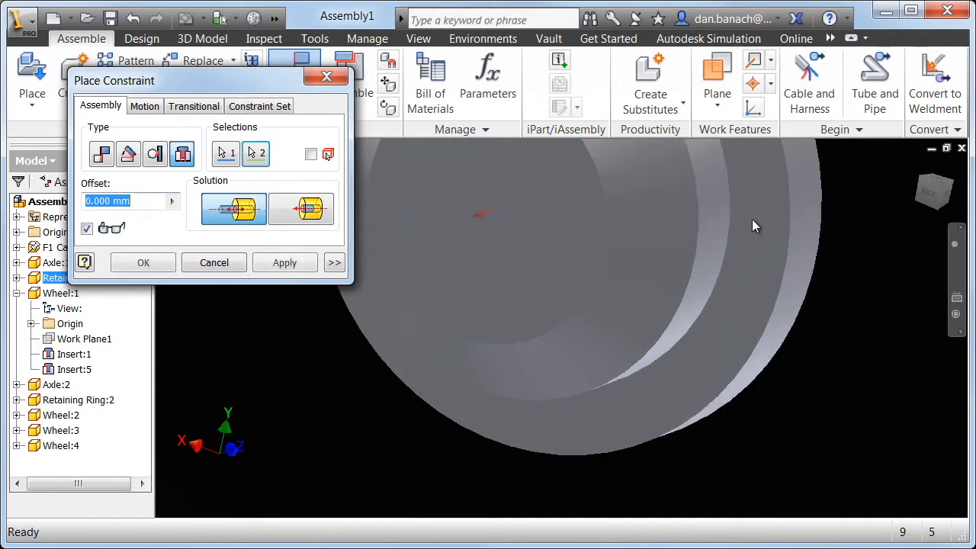
{"action": "left_click", "coordinate": [297, 264]}
Apply an Insert constraint with 0 mm offset between the loose retaining ring's inner edge and the groove edge at the front axle's free end
{"action": "scroll", "coordinate": [779, 381], "scroll_direction": "down", "scroll_amount": 6}
{"action": "middle_click_drag", "start_coordinate": [779, 372], "coordinate": [217, 213]}
{"action": "middle_click_drag", "start_coordinate": [891, 383], "coordinate": [629, 245]}
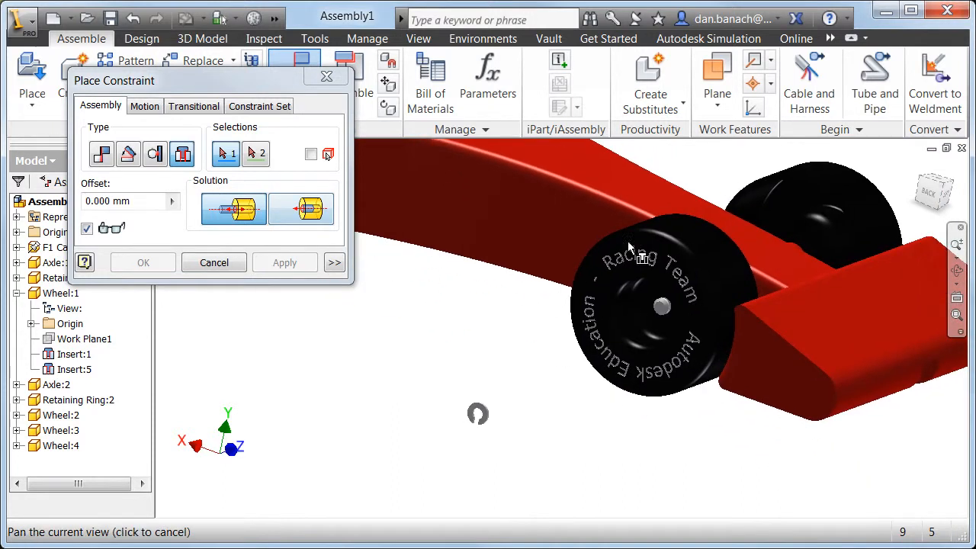
{"action": "scroll", "coordinate": [485, 409], "scroll_direction": "up", "scroll_amount": 3}
{"action": "left_click", "coordinate": [486, 412]}
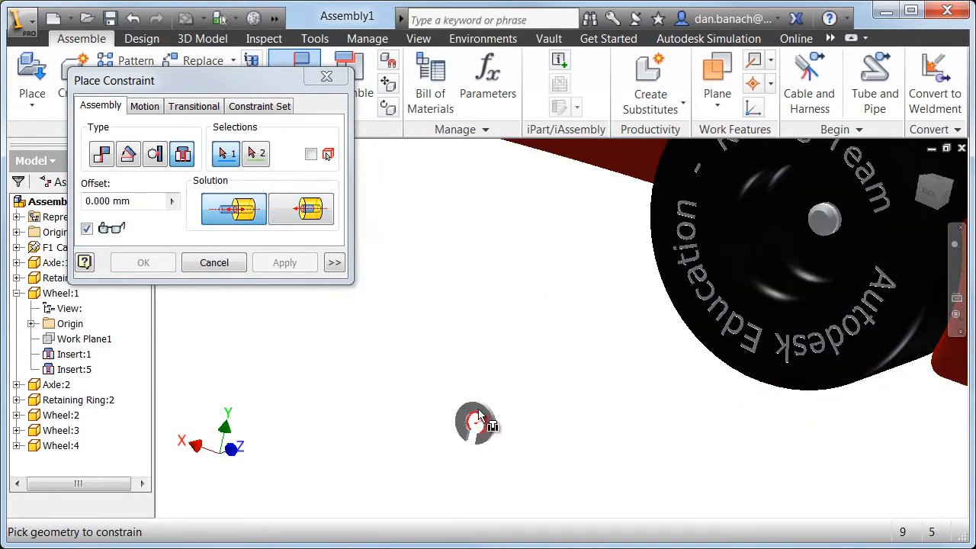
{"action": "scroll", "coordinate": [884, 231], "scroll_direction": "up", "scroll_amount": 4}
{"action": "middle_click_drag", "start_coordinate": [885, 231], "coordinate": [627, 448]}
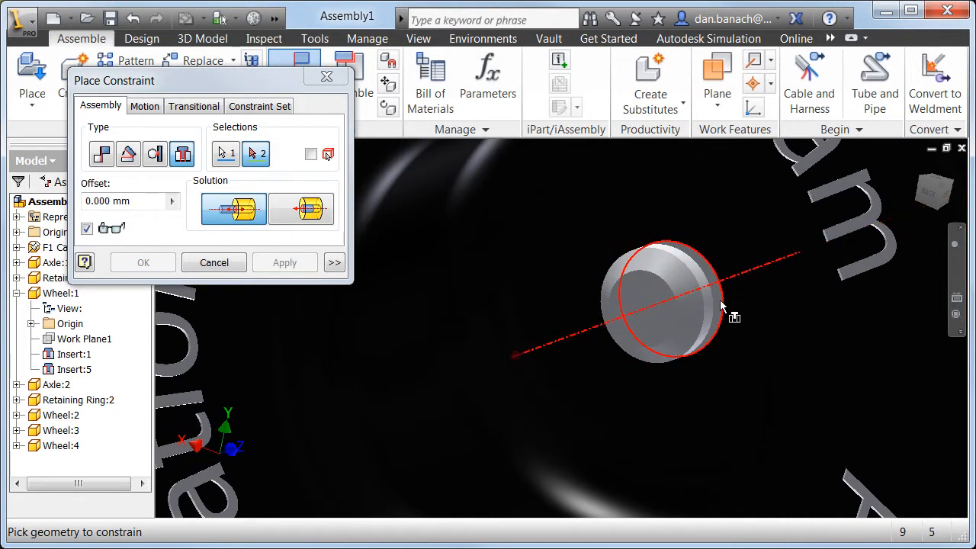
{"action": "left_click", "coordinate": [721, 305]}
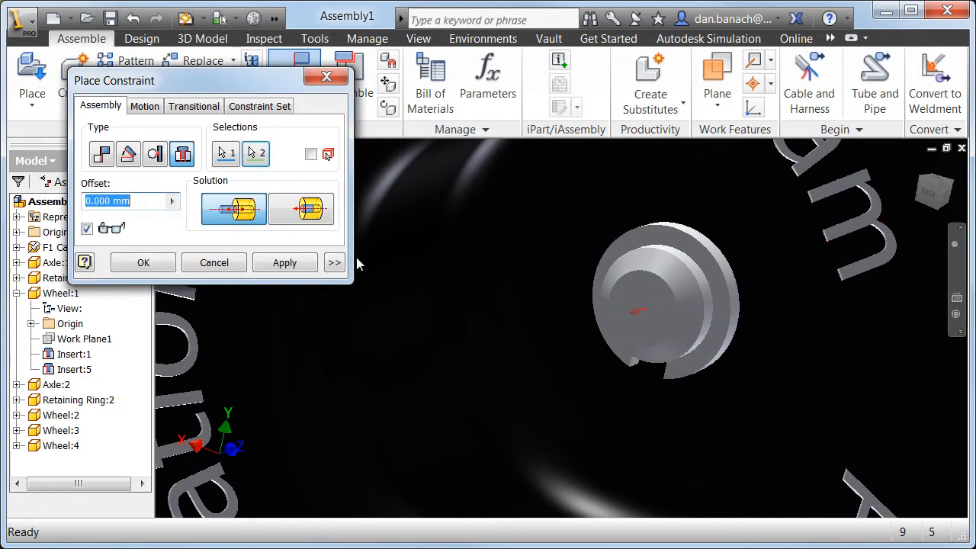
{"action": "left_click", "coordinate": [285, 262]}
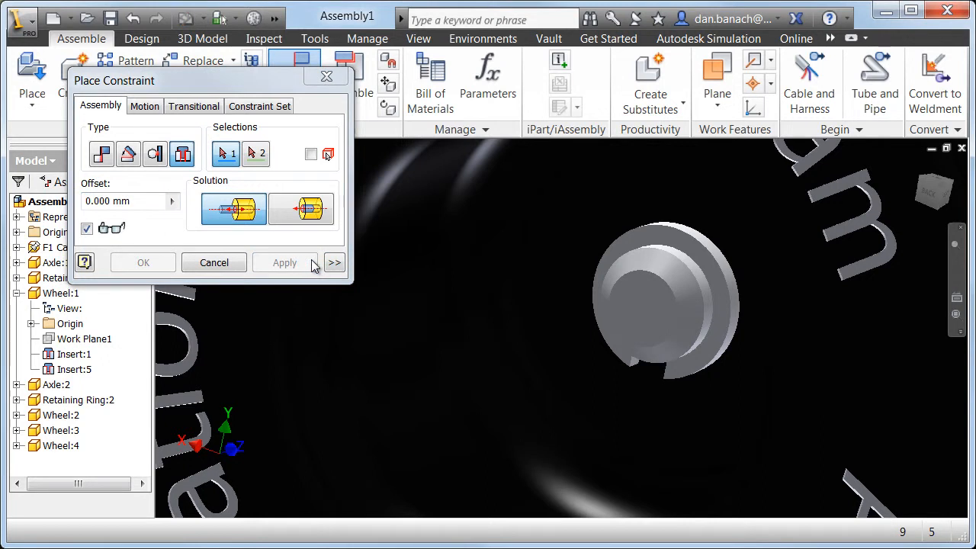
{"action": "left_click", "coordinate": [214, 262]}
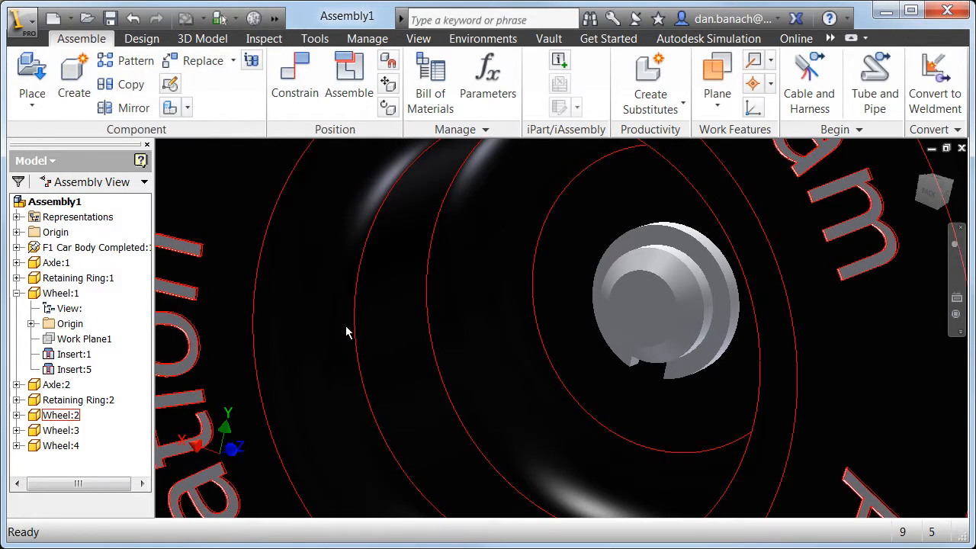
Save the completed assembly in the Workspace folder as F1 Race Car Assembly and close the file
{"action": "key", "text": "F6"}
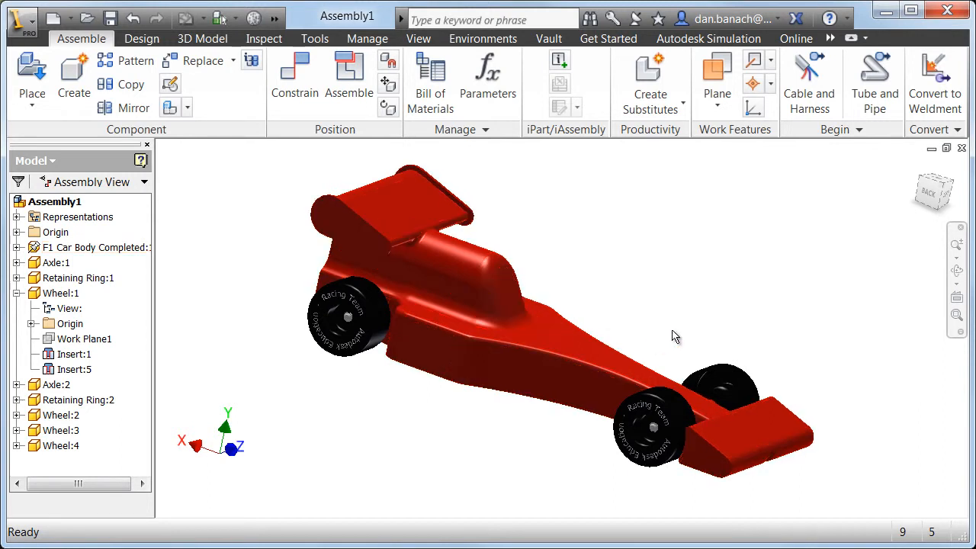
{"action": "key", "text": "F4"}
{"action": "left_click_drag", "start_coordinate": [639, 333], "coordinate": [330, 318]}
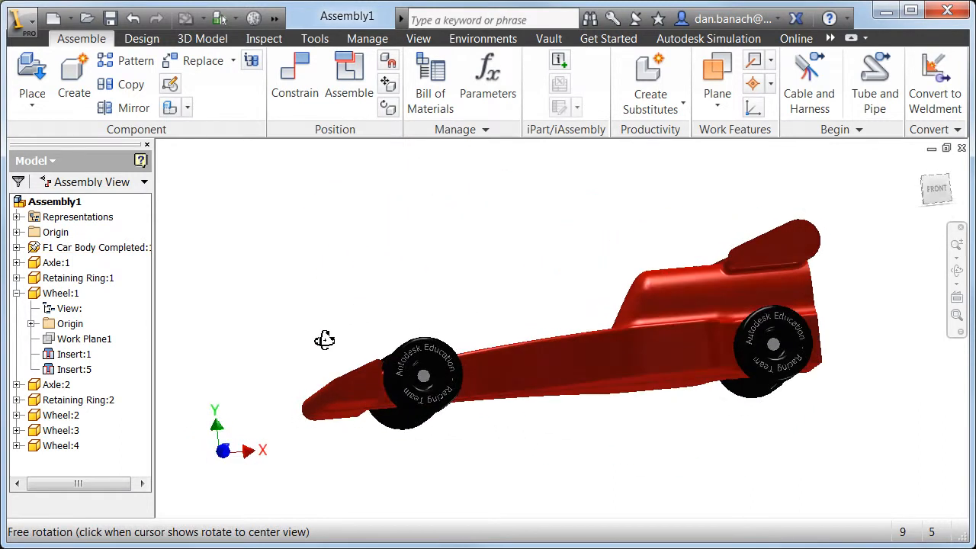
{"action": "key", "text": "F6"}
{"action": "left_click_drag", "start_coordinate": [439, 218], "coordinate": [386, 239]}
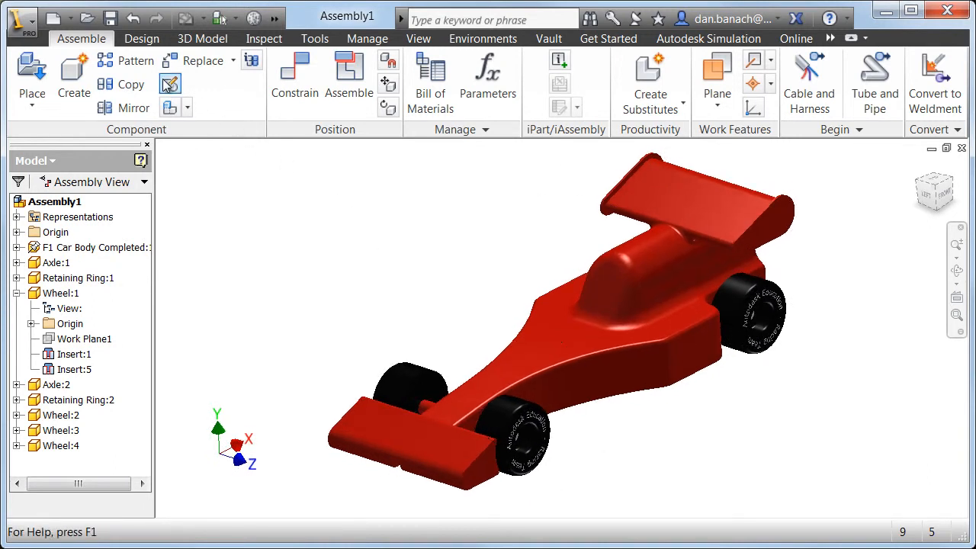
{"action": "left_click", "coordinate": [112, 21]}
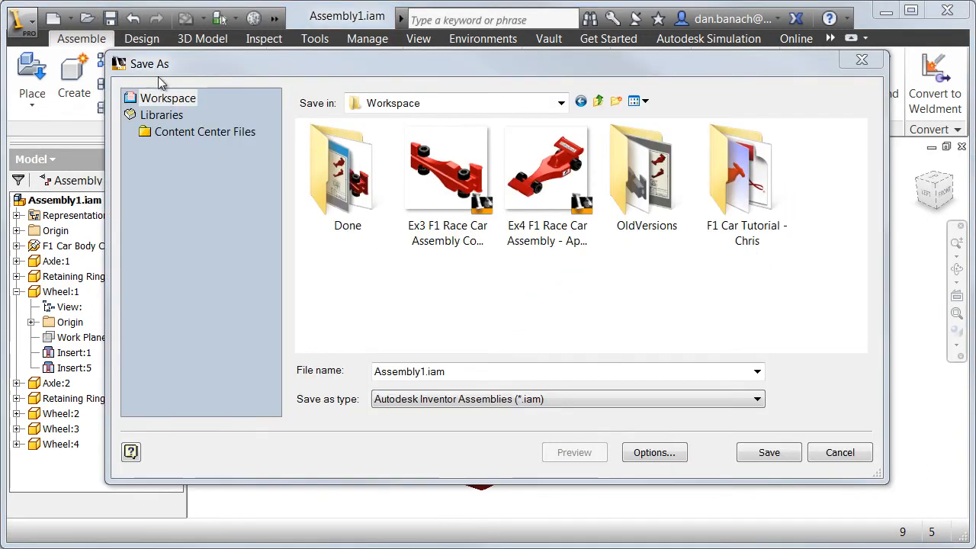
{"action": "left_click_drag", "start_coordinate": [459, 371], "coordinate": [323, 344]}
{"action": "type", "text": "F1 Race Car"}
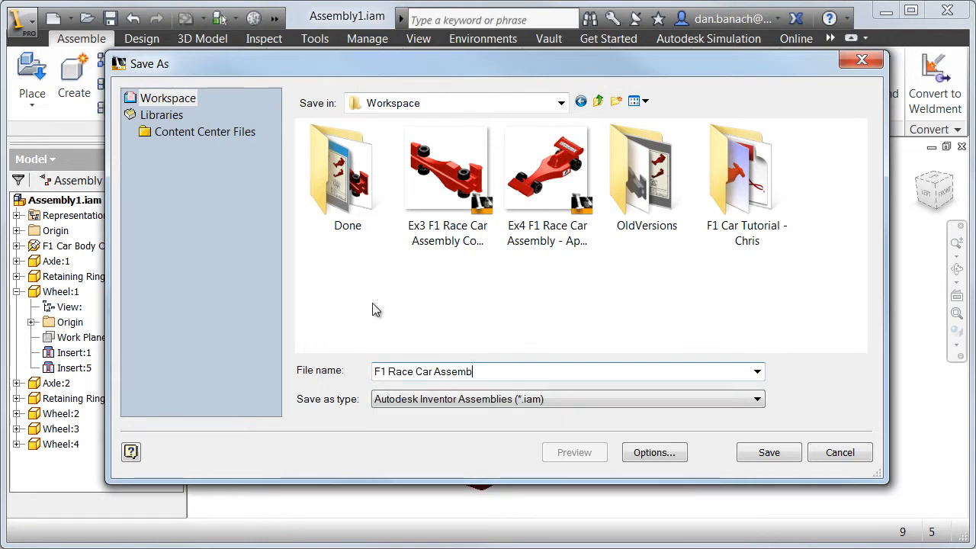
{"action": "left_click", "coordinate": [757, 453]}
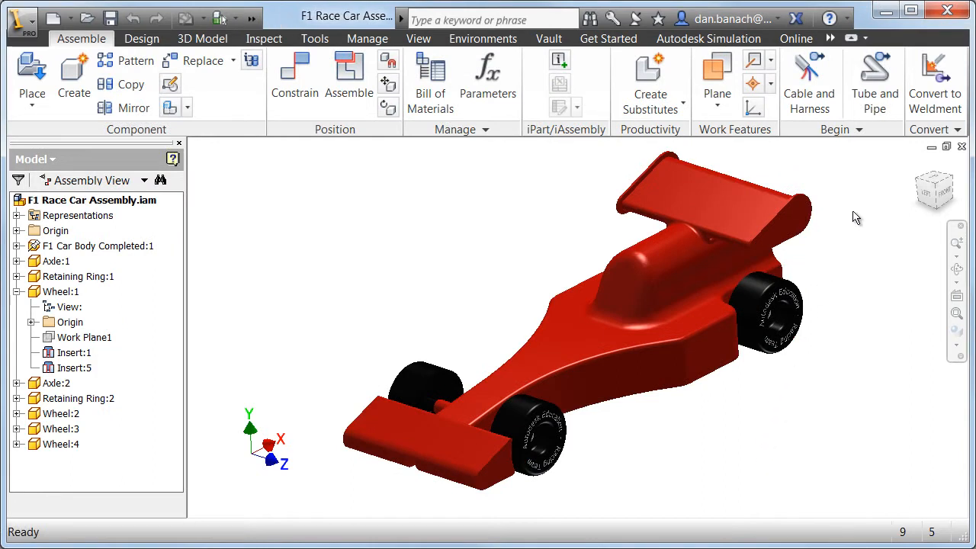
{"action": "left_click", "coordinate": [960, 148]}
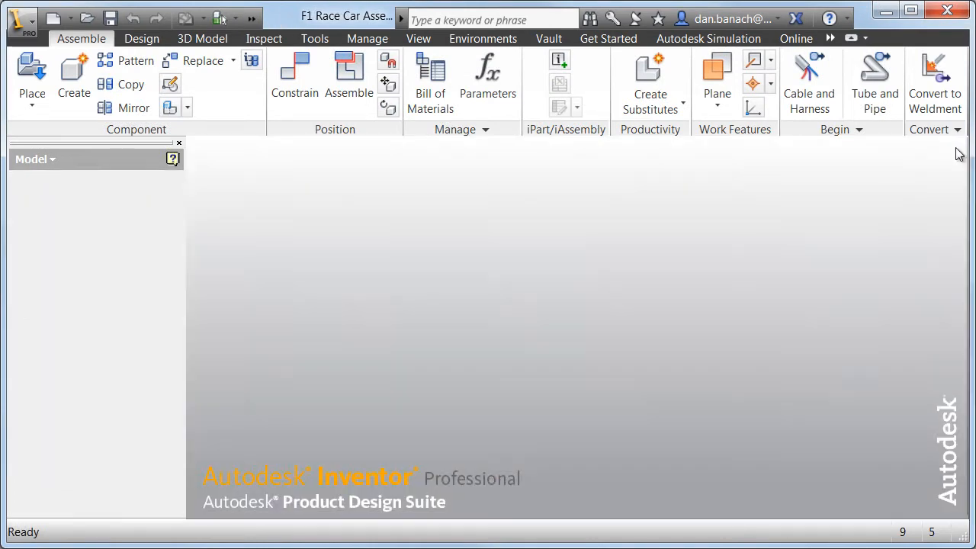